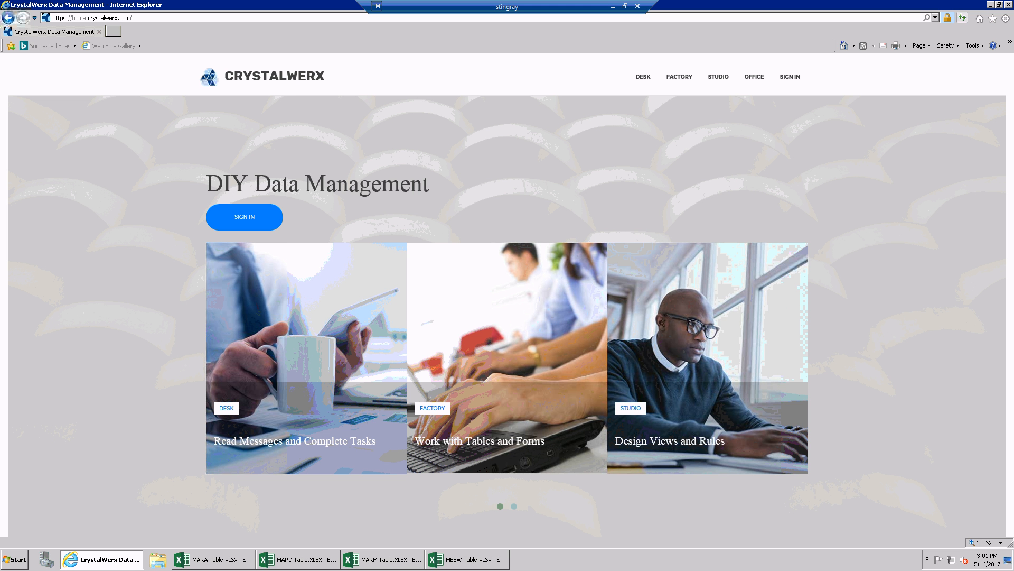
# Switch to Excel and review the MARA, MARD, MARM and MBEW workbooks, checking how far the MARA data extends.
pyautogui.click(232, 561)
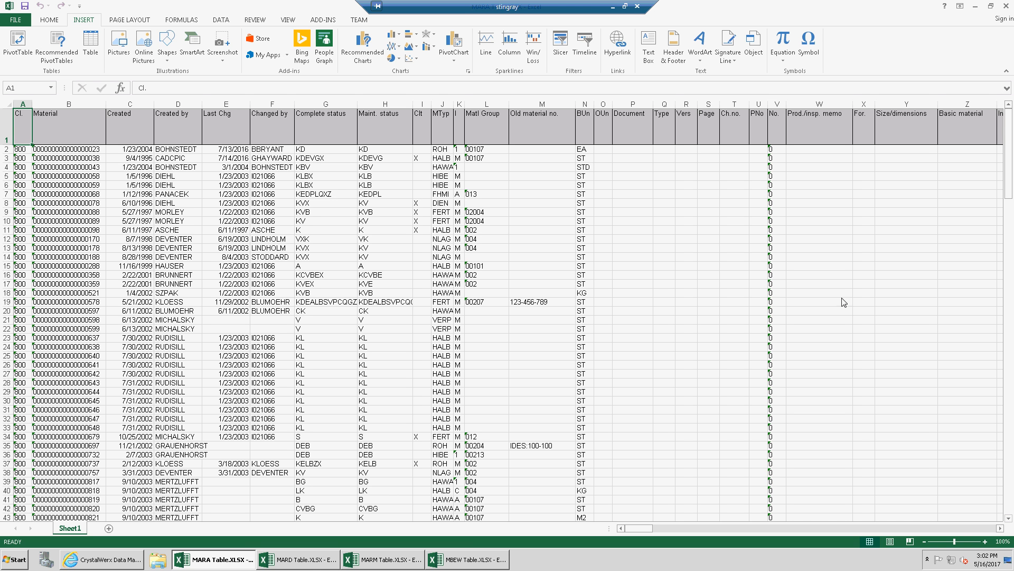
pyautogui.click(322, 562)
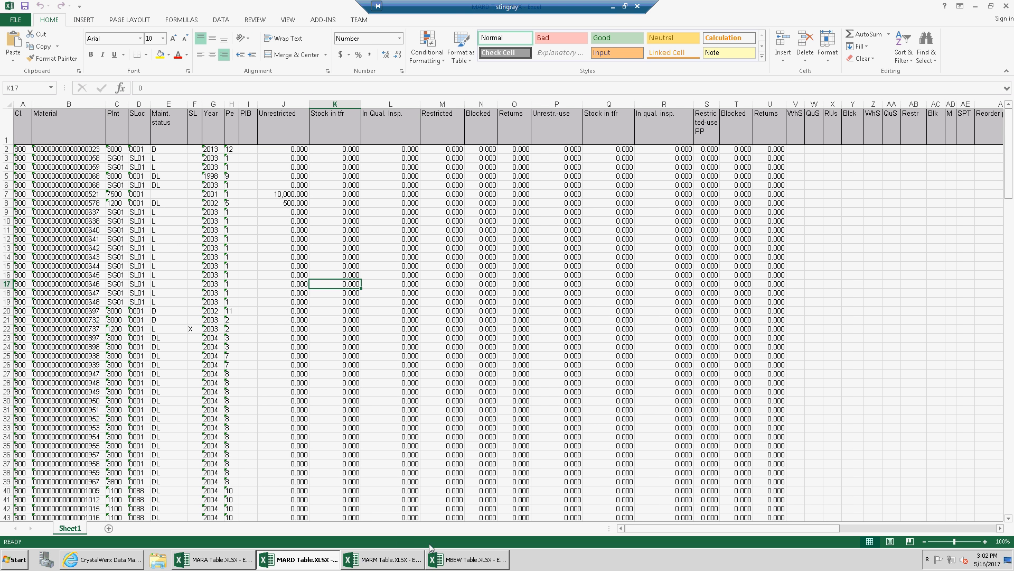
pyautogui.click(397, 559)
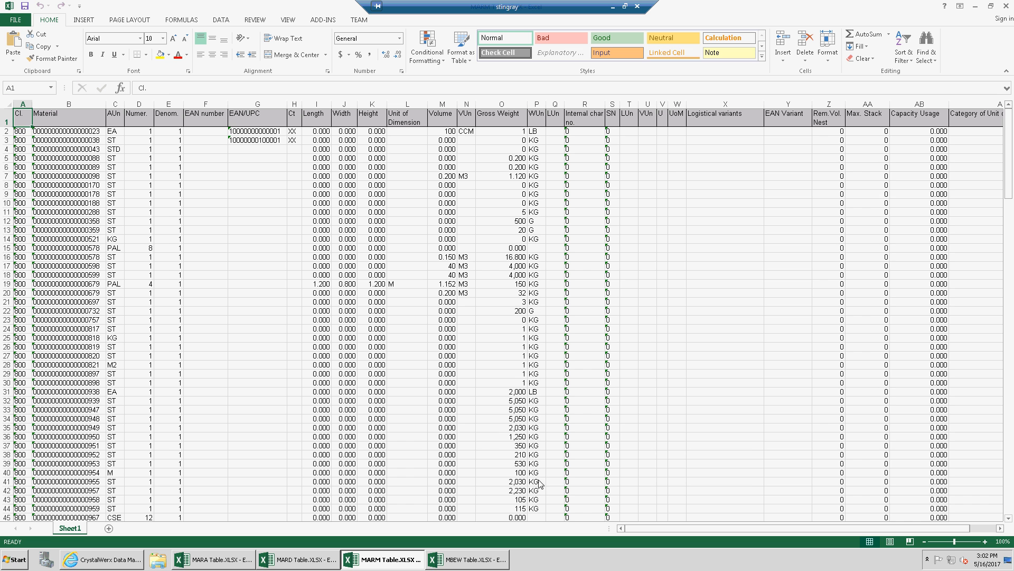
pyautogui.click(472, 561)
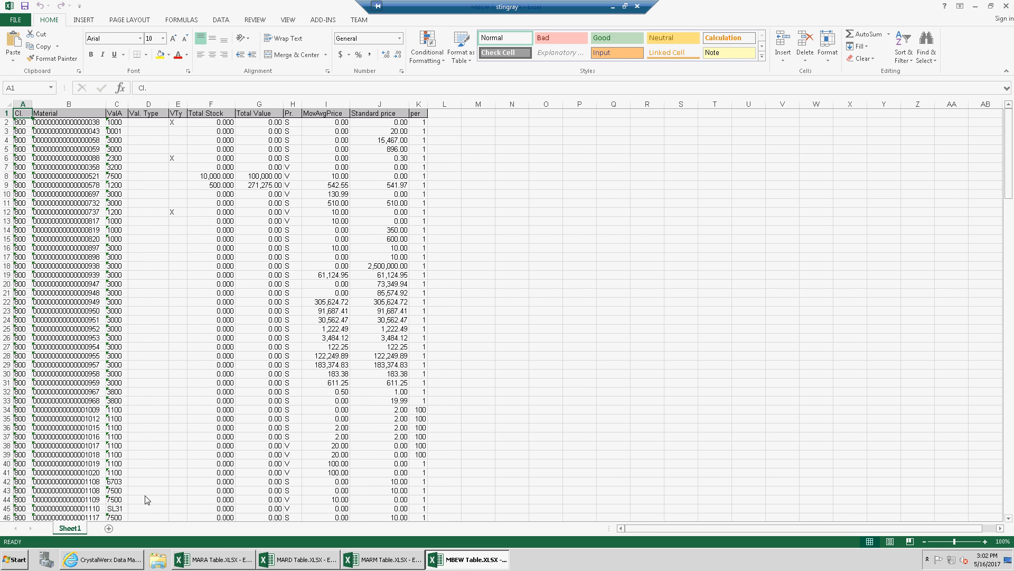
pyautogui.click(211, 559)
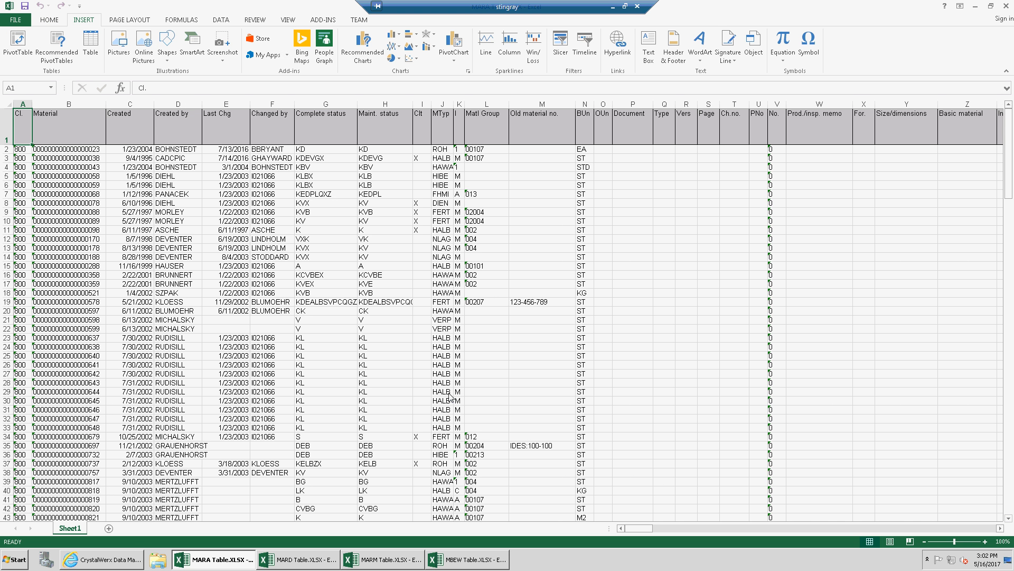
pyautogui.hotkey('ctrl', 'End')
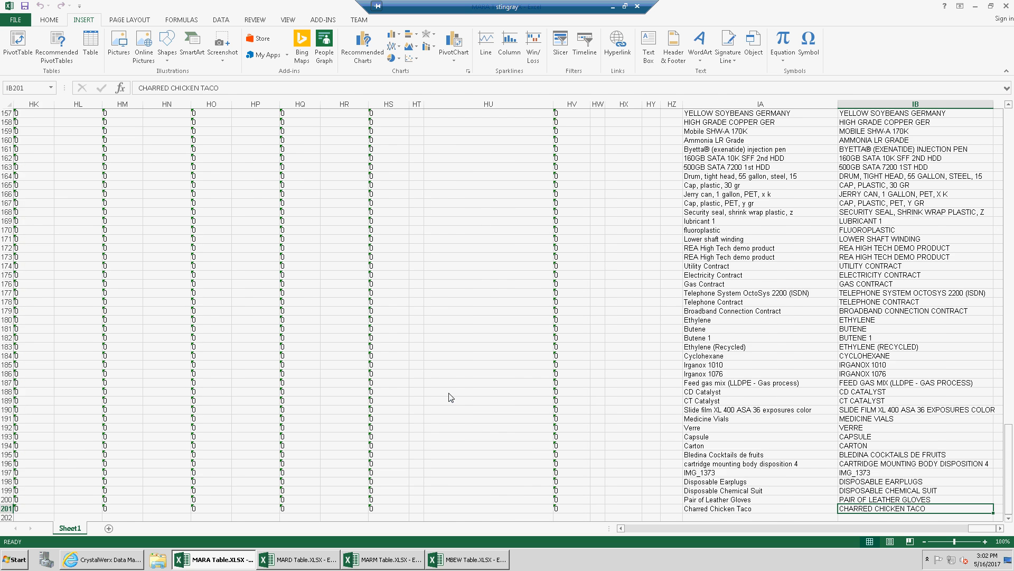
pyautogui.hotkey('ctrl', 'Home')
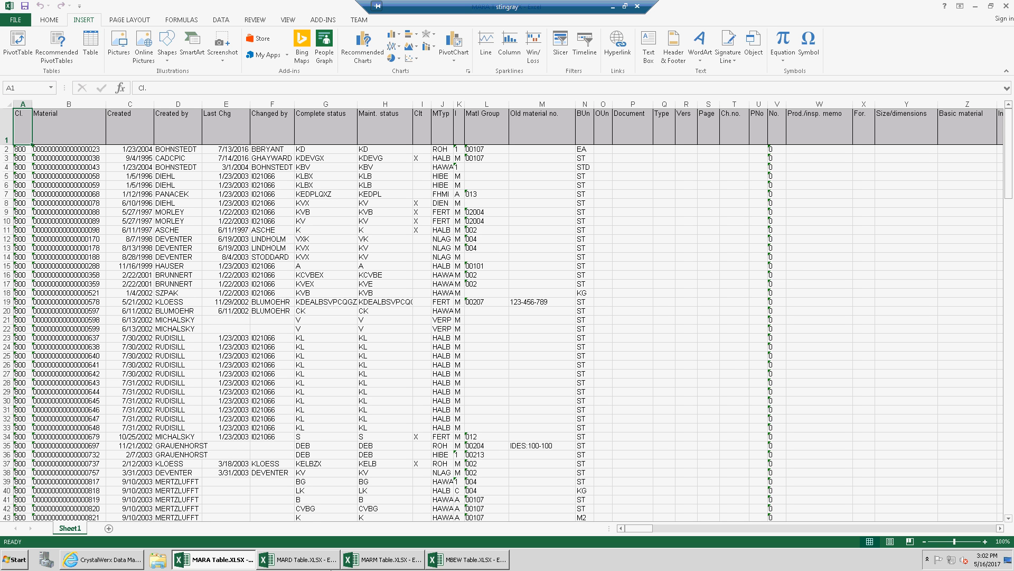
# Switch to the CrystalWerx site in the browser and open Studio.
pyautogui.click(102, 560)
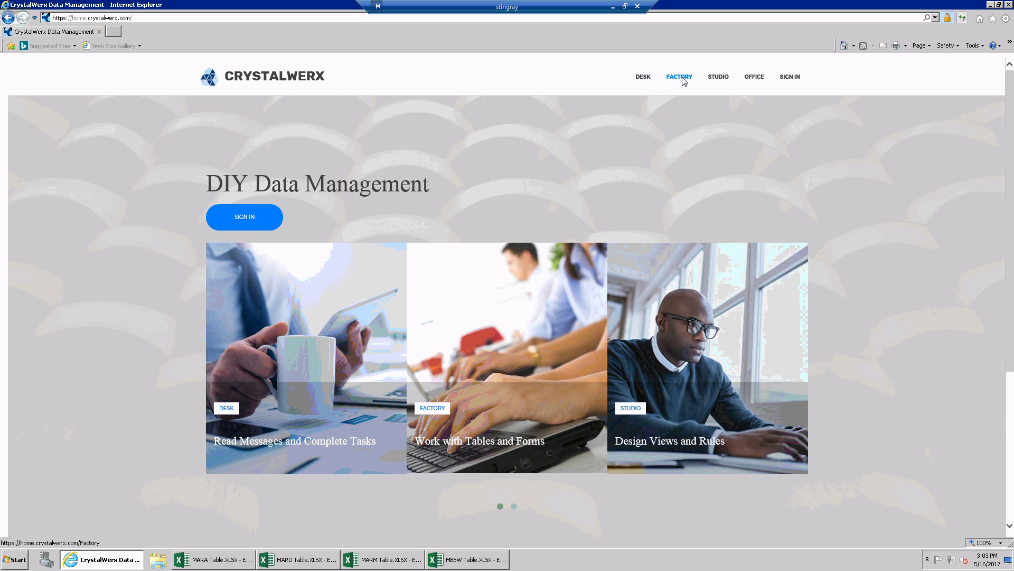
pyautogui.click(717, 77)
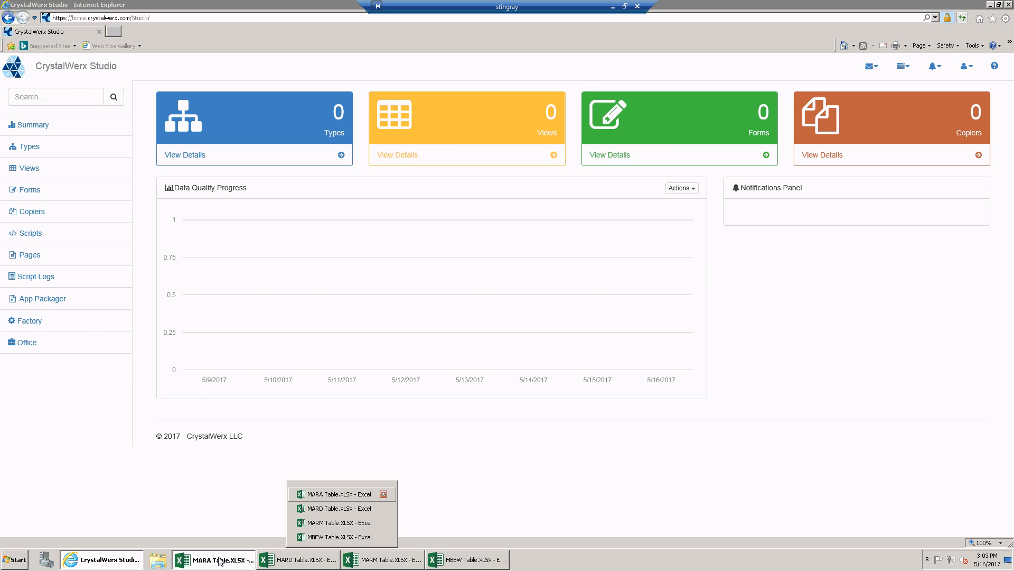
# Open the CrystalWerx add-in in the MARA workbook in Excel and log in with the account email and password.
pyautogui.click(220, 560)
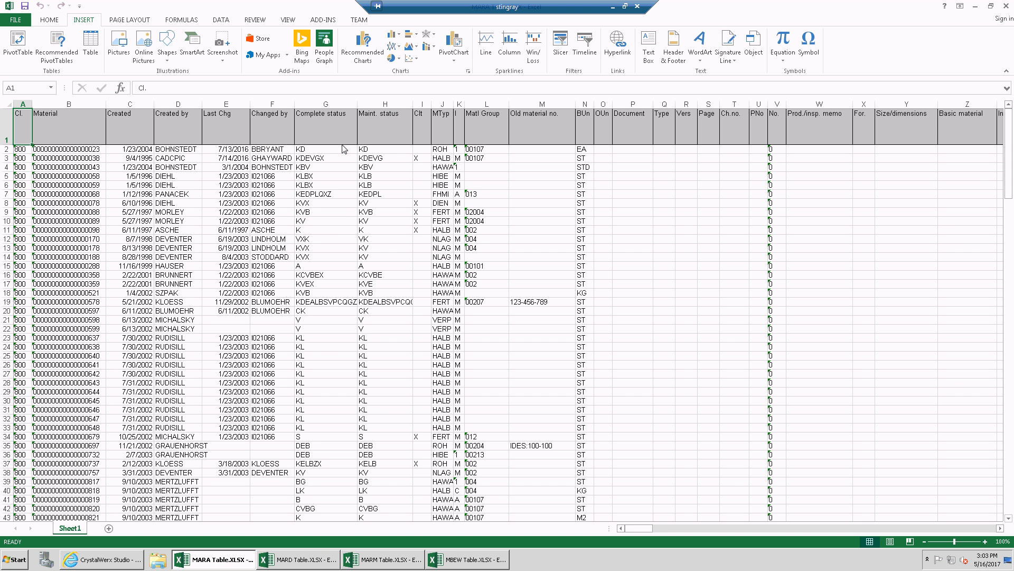
pyautogui.click(289, 56)
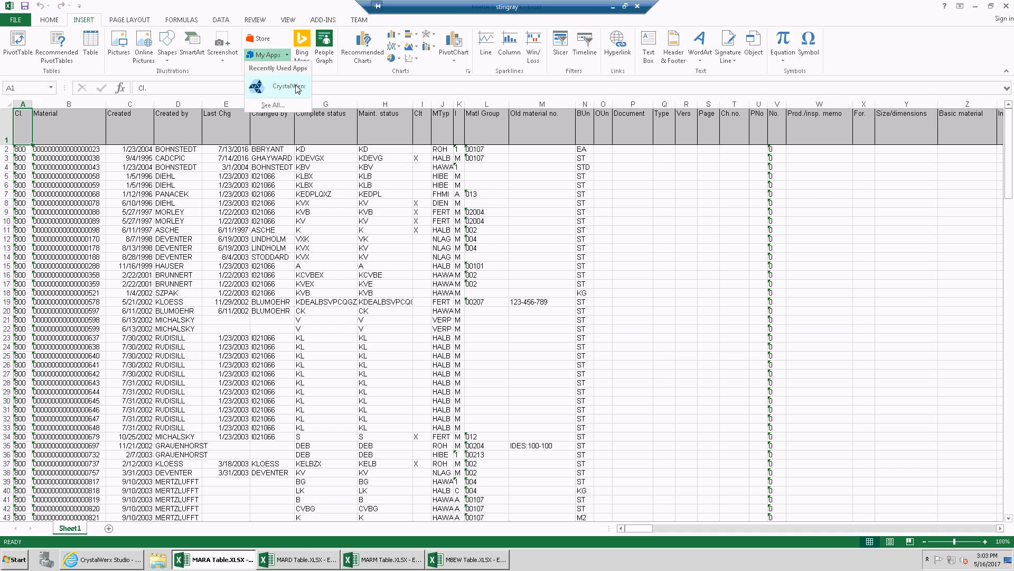
pyautogui.click(294, 89)
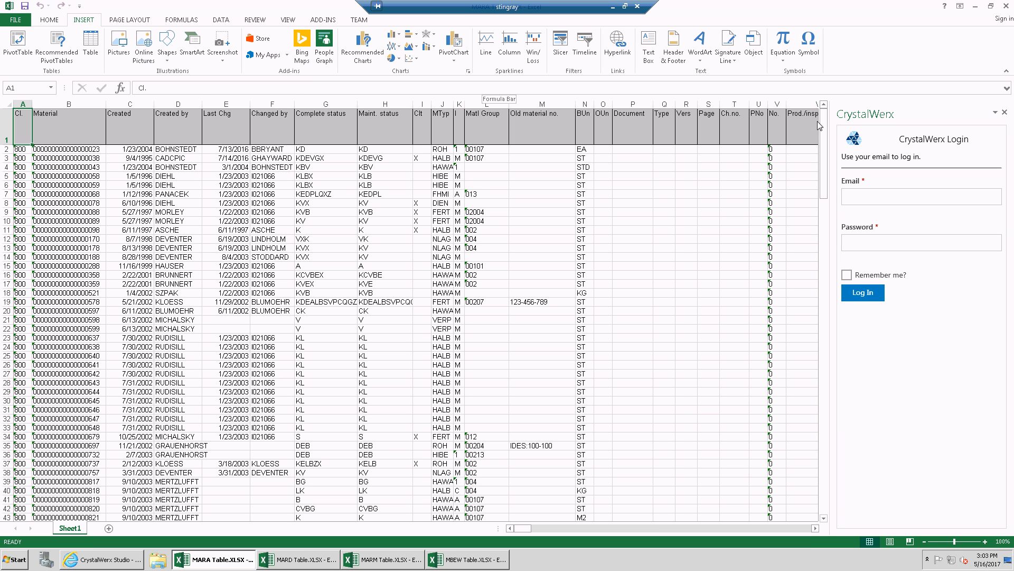
pyautogui.click(889, 198)
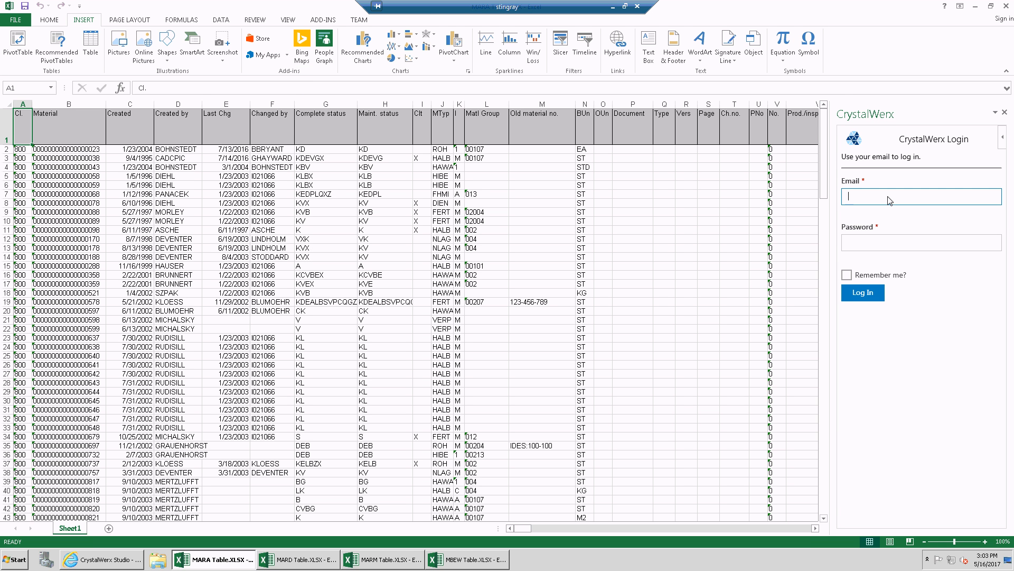
pyautogui.write('paul')
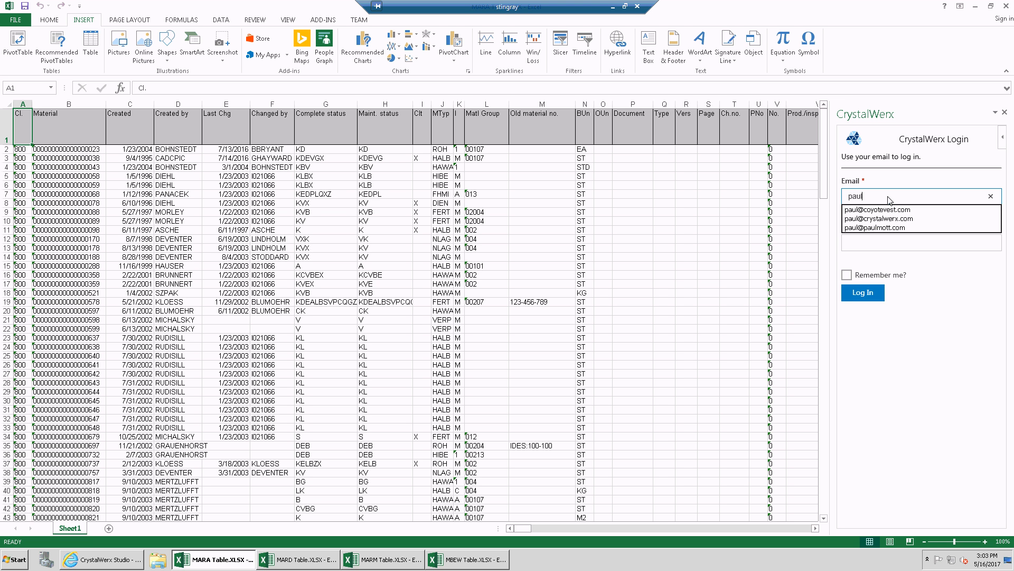
pyautogui.click(892, 211)
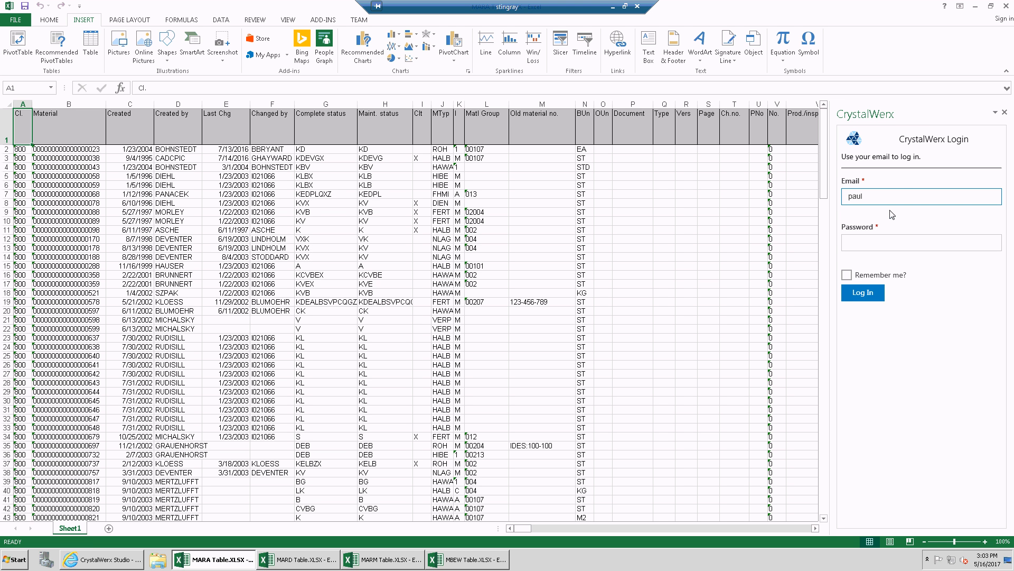
pyautogui.click(883, 242)
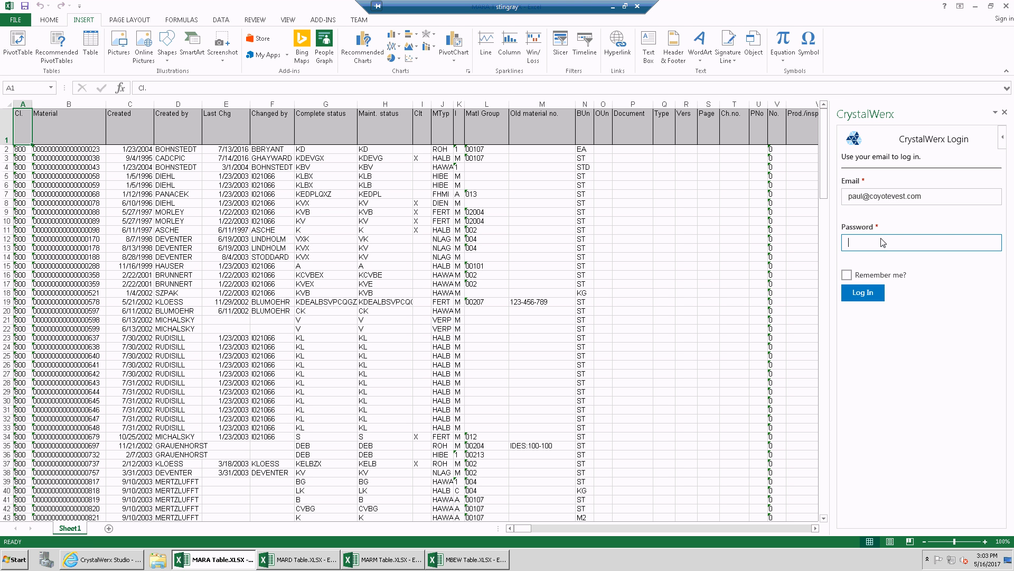
pyautogui.write('********')
pyautogui.click(862, 285)
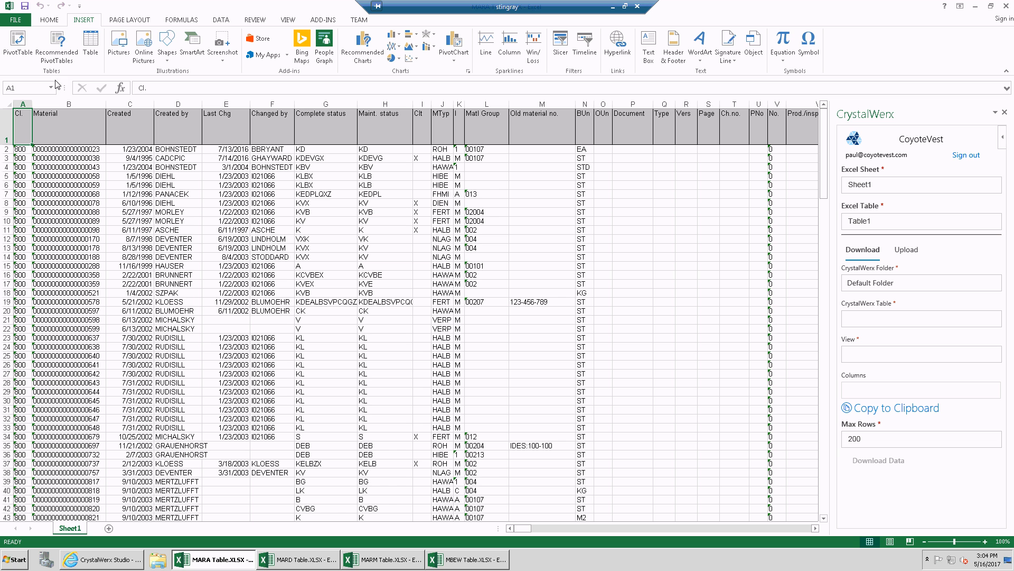
# Convert the MARA data range A1:IB201 into an Excel table with headers.
pyautogui.click(90, 45)
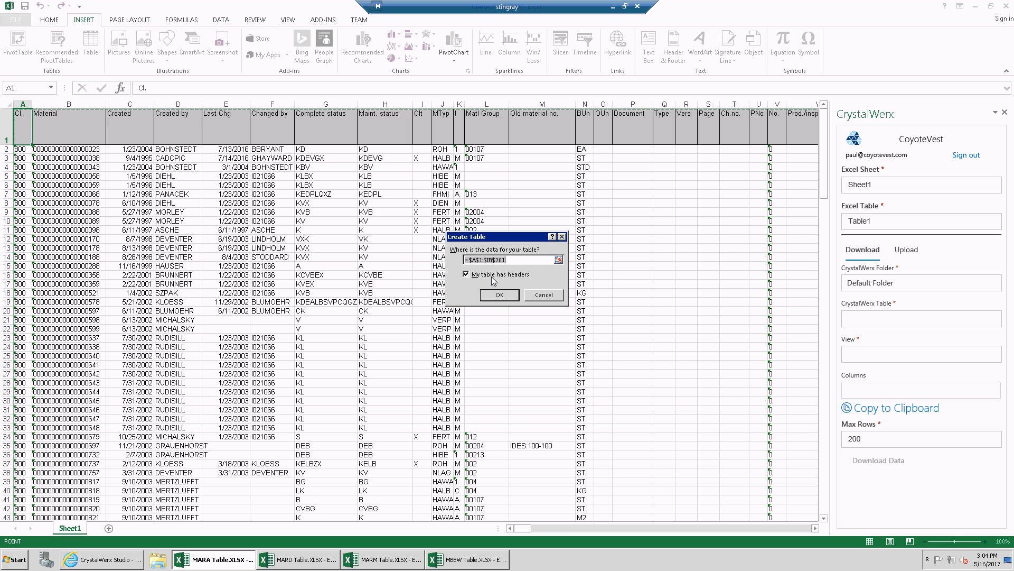
pyautogui.click(499, 295)
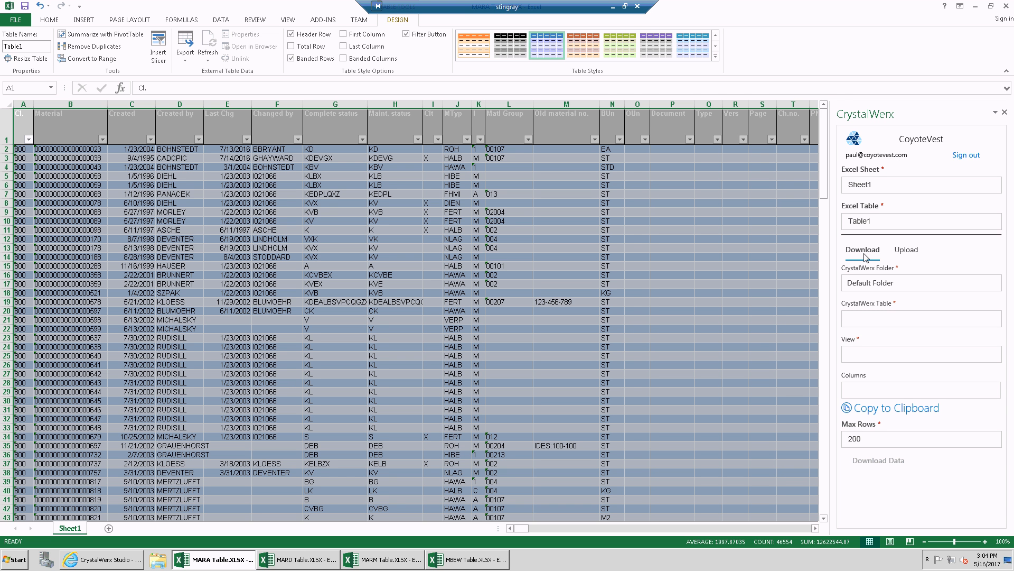
# Upload Table1 to the Default Folder as a new CrystalWerx table named MARA with the new table type MARA.
pyautogui.click(910, 254)
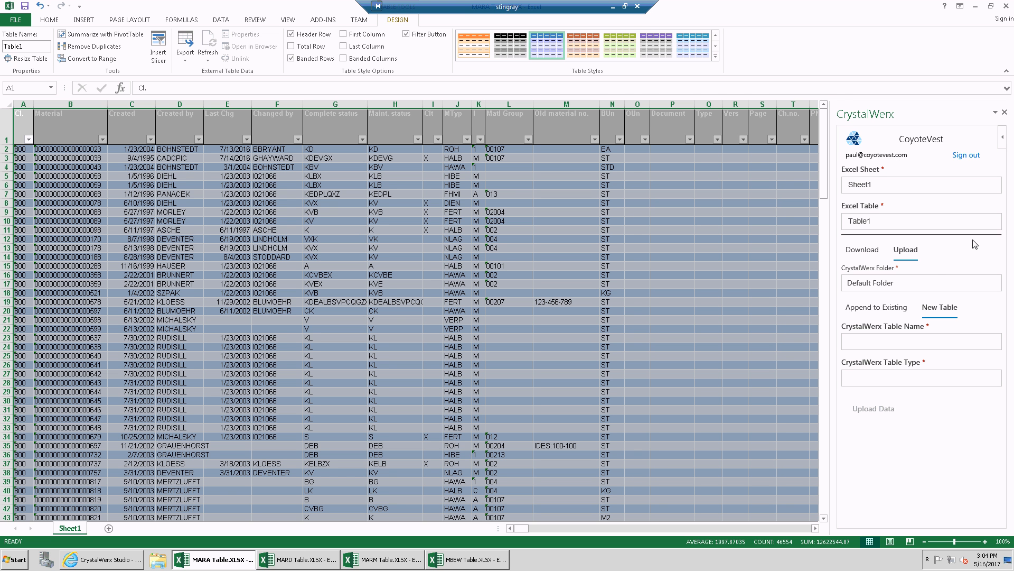
pyautogui.click(933, 283)
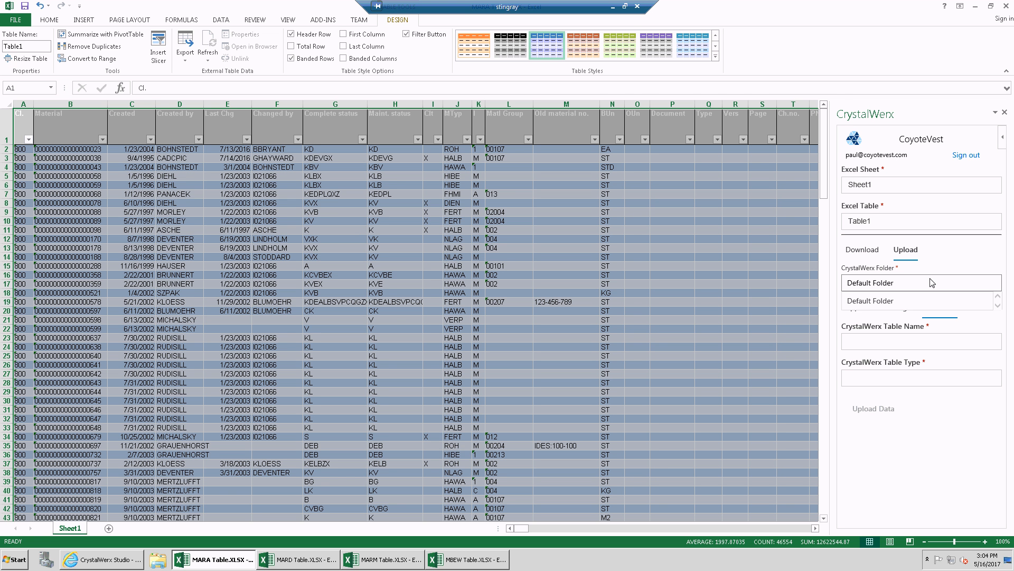
pyautogui.click(889, 302)
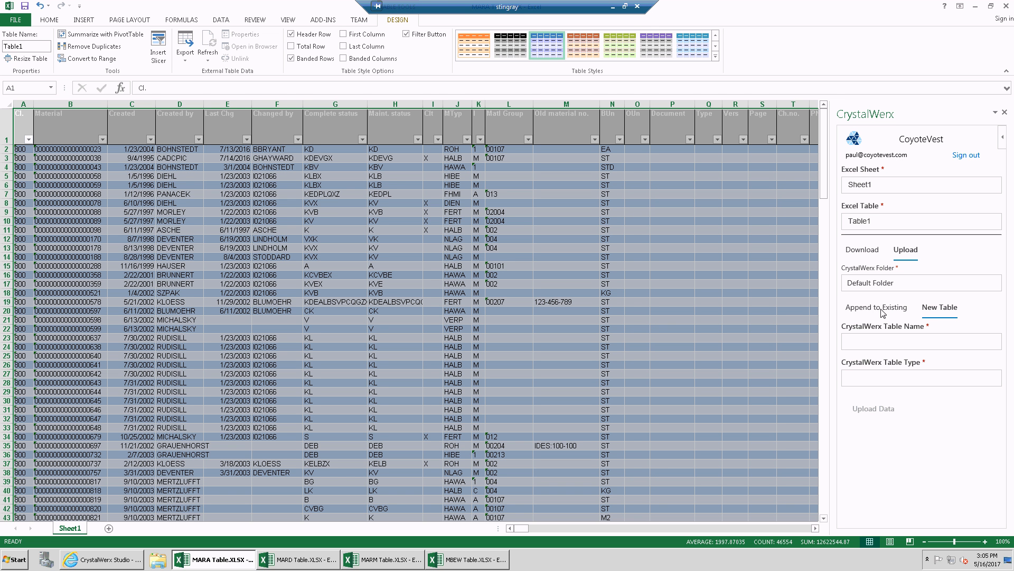
pyautogui.click(929, 341)
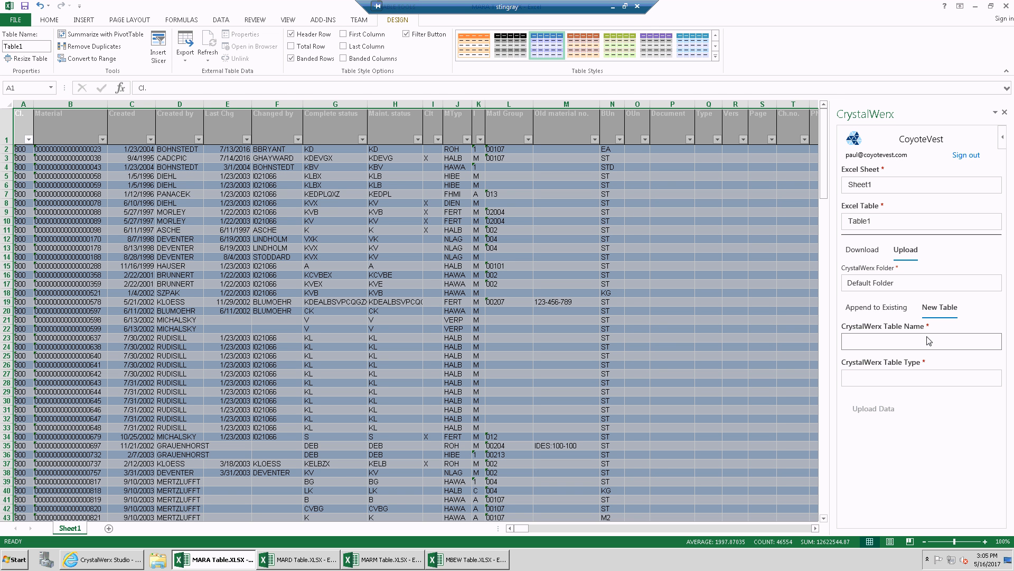
pyautogui.write('MARA')
pyautogui.click(894, 376)
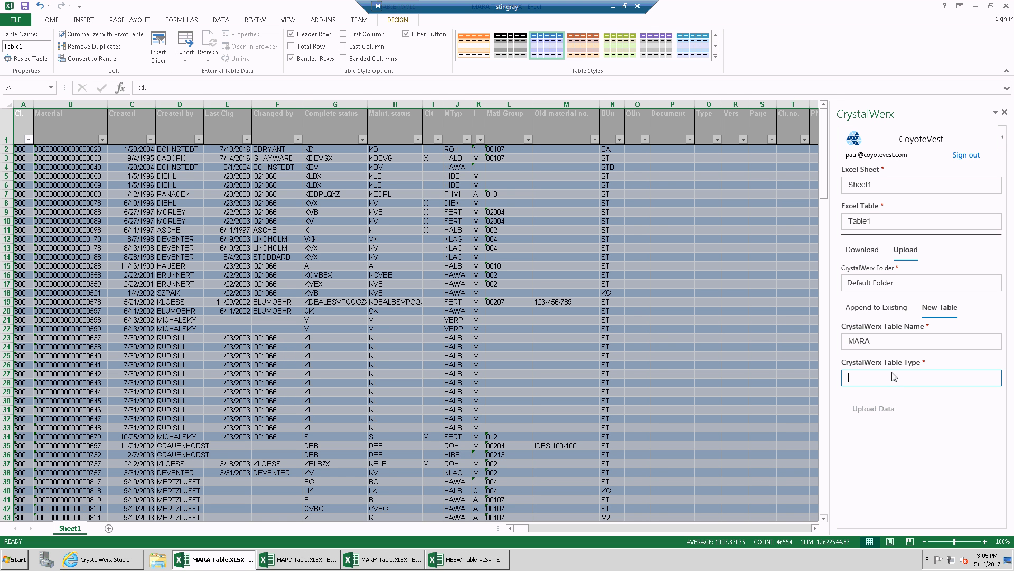
pyautogui.write('MARA')
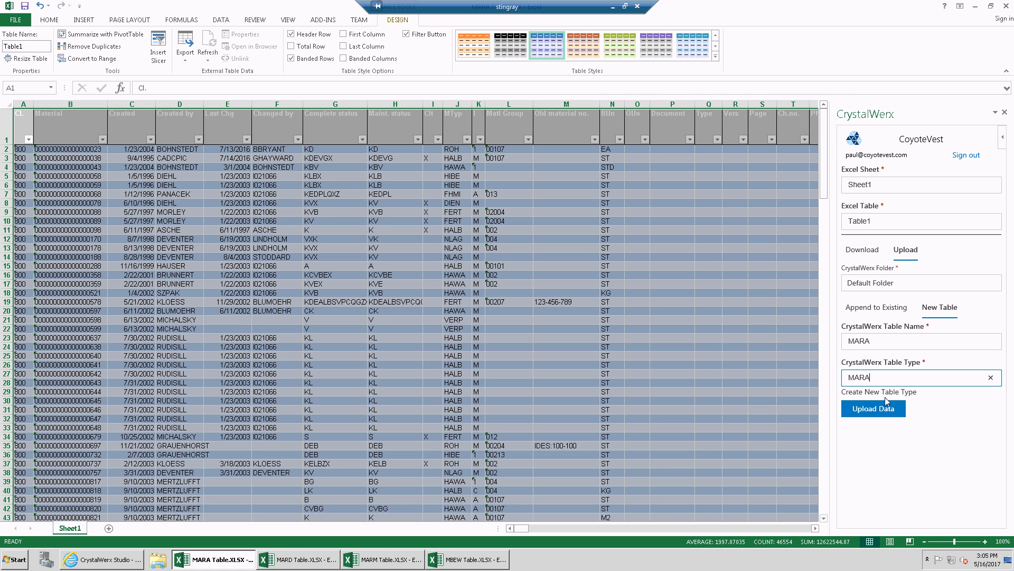
pyautogui.click(883, 407)
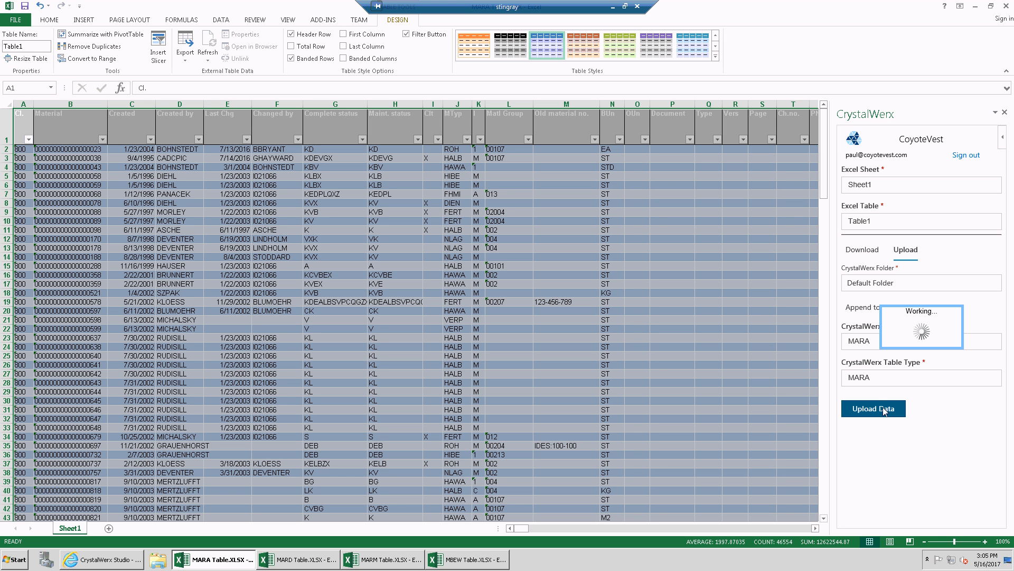
# Switch to CrystalWerx Studio in the browser and examine the MARA table type's column definitions through page 10.
pyautogui.click(110, 562)
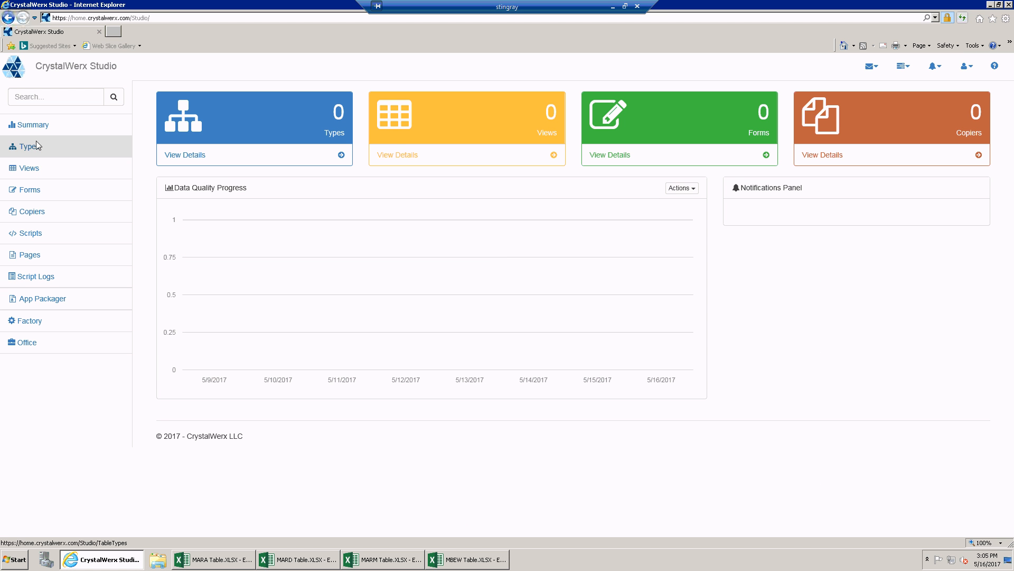
pyautogui.click(30, 147)
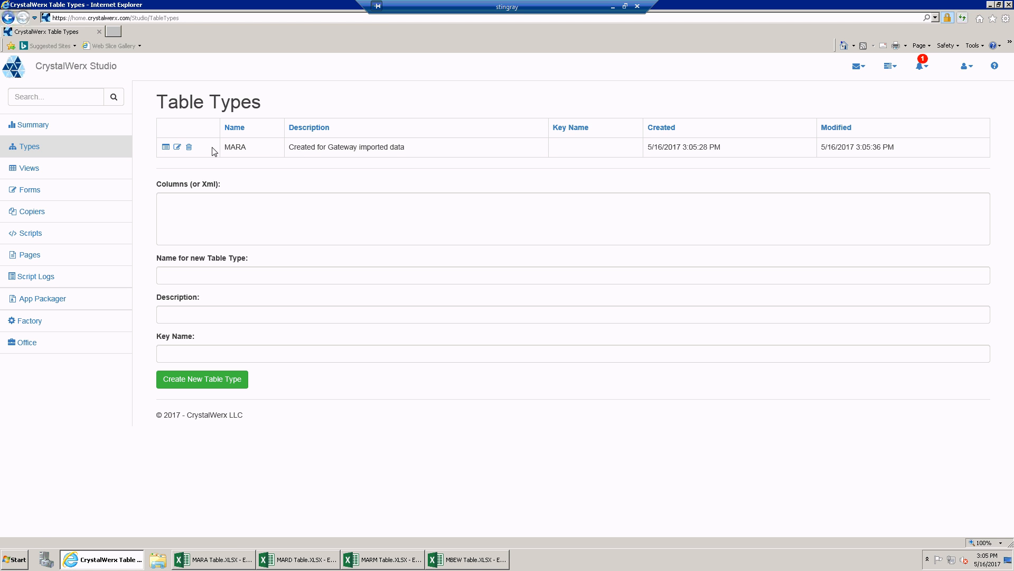
pyautogui.click(177, 148)
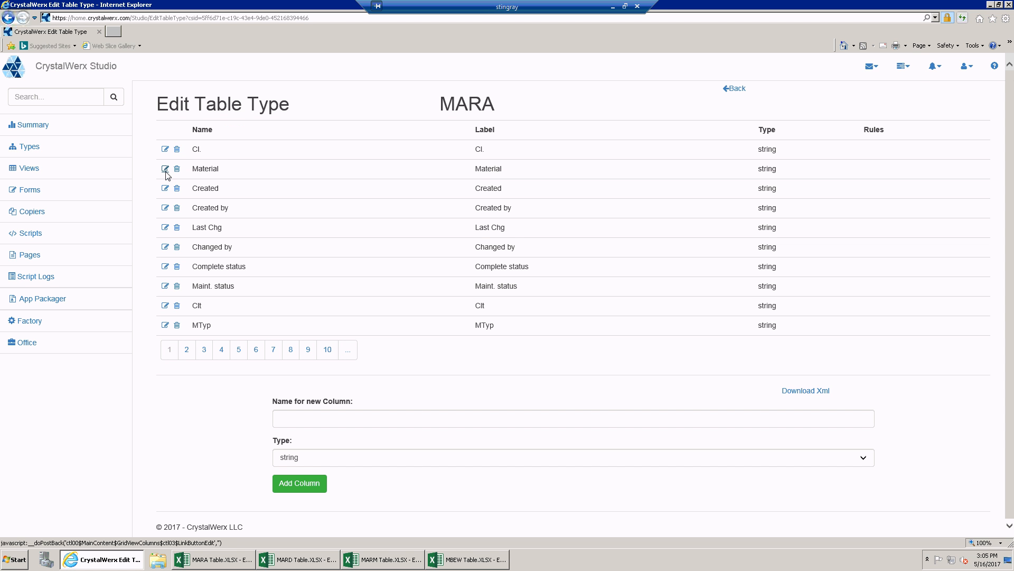
pyautogui.click(186, 349)
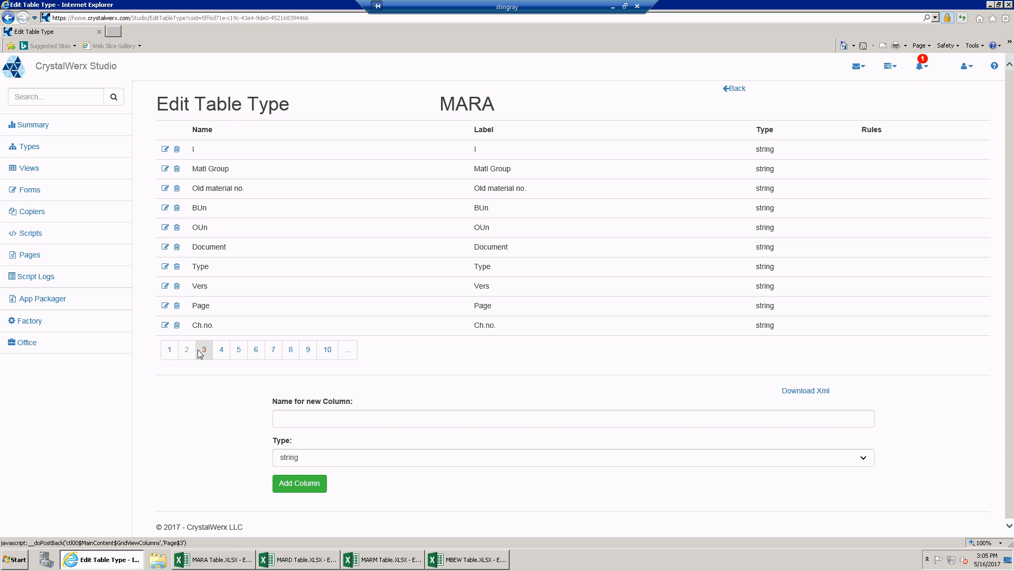
pyautogui.click(205, 350)
pyautogui.click(222, 351)
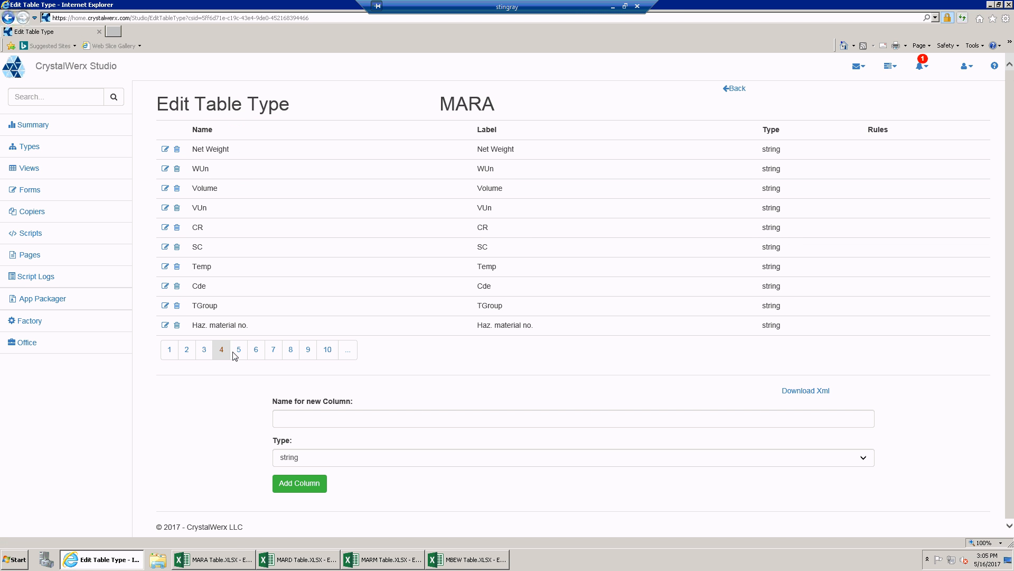
pyautogui.click(239, 351)
pyautogui.click(274, 350)
pyautogui.click(308, 350)
pyautogui.click(328, 349)
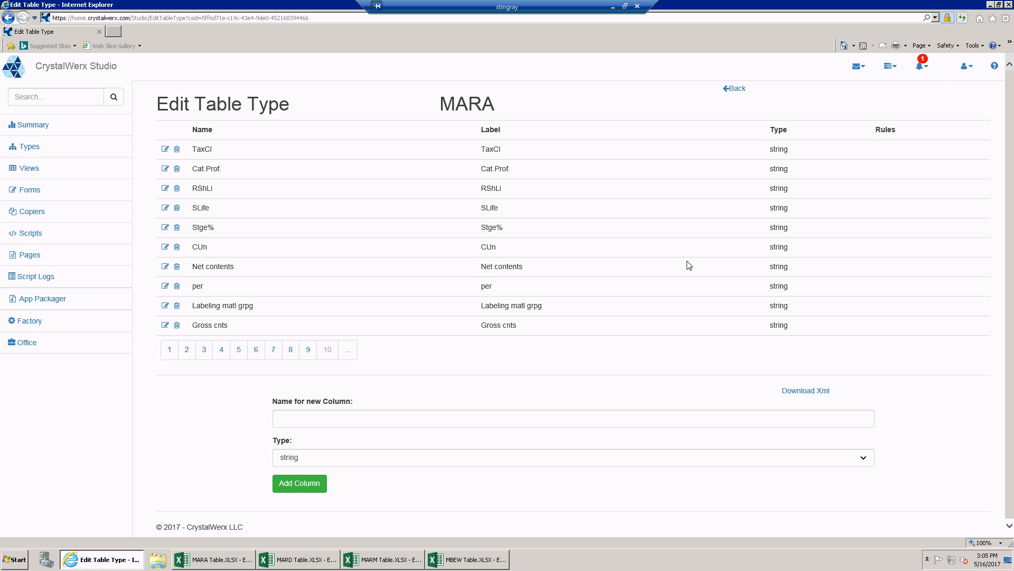
# Open the uploaded MARA table from its creation notification and browse its rows beyond the first page.
pyautogui.click(929, 69)
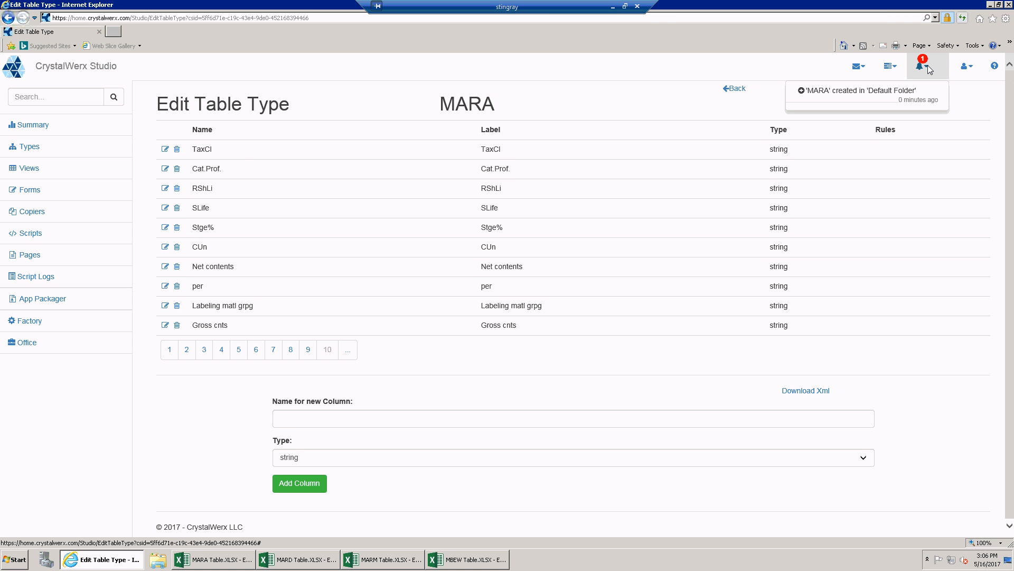
pyautogui.click(867, 97)
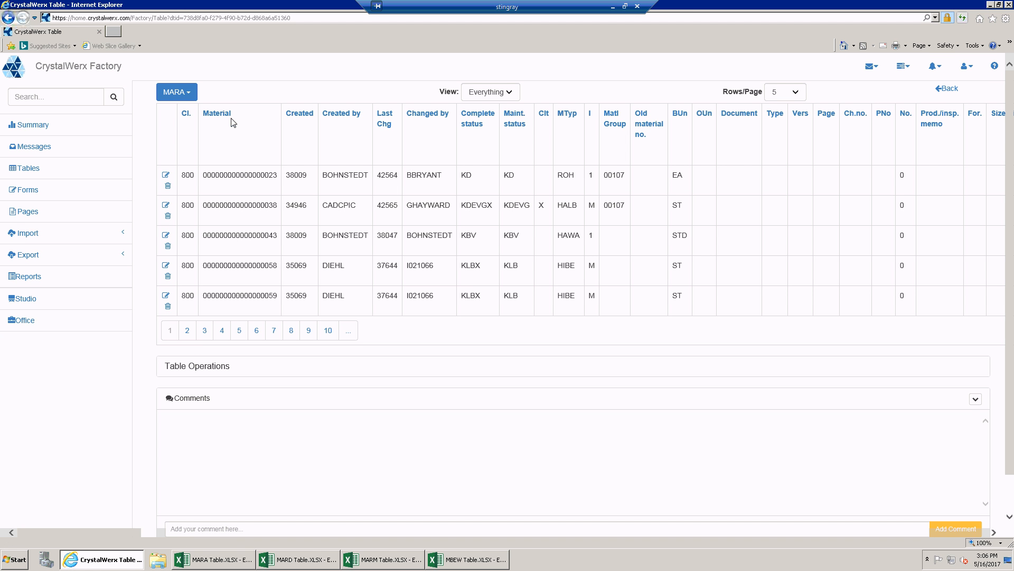
pyautogui.click(206, 332)
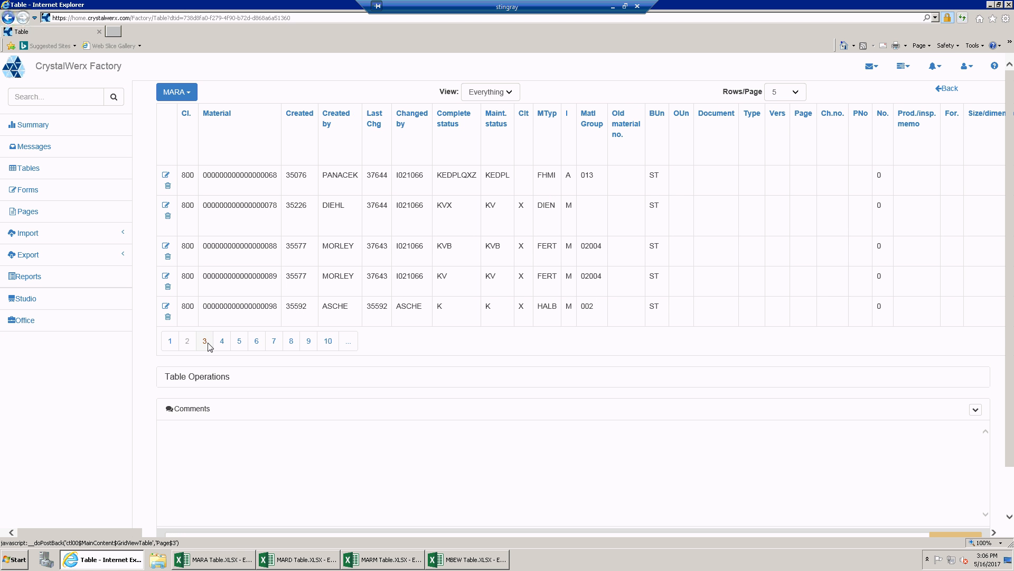
# Browse further pages of rows in the uploaded MARA table to check the material data.
pyautogui.click(240, 344)
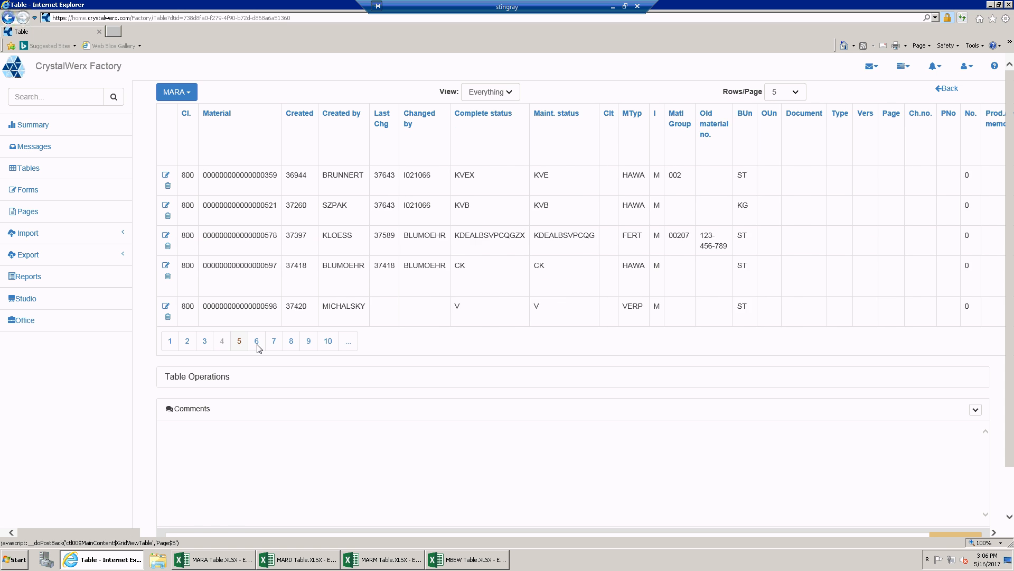
pyautogui.click(257, 342)
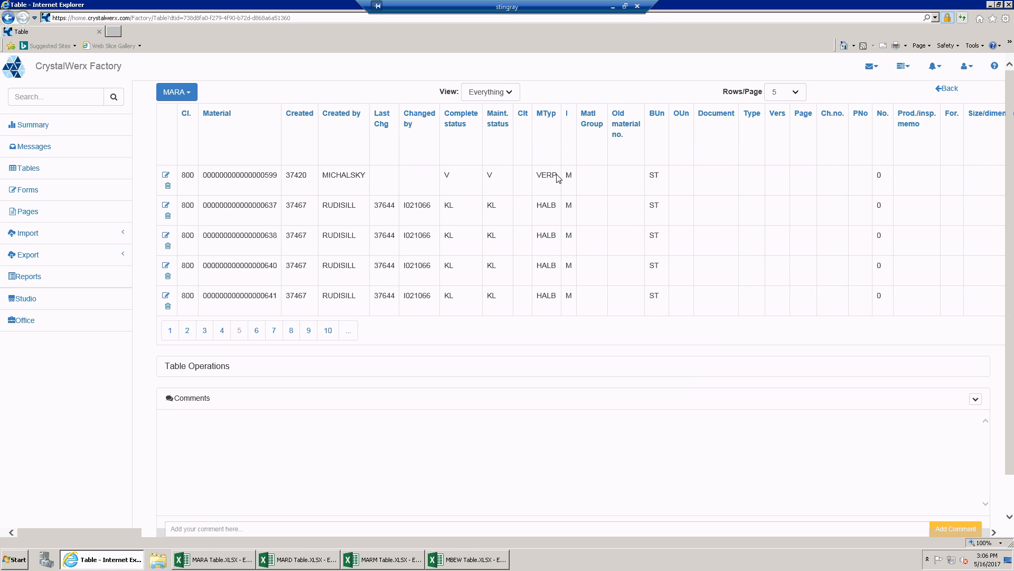
# Switch to the MARD workbook in Excel and convert its data range A1:AX201 into a table with headers.
pyautogui.click(204, 560)
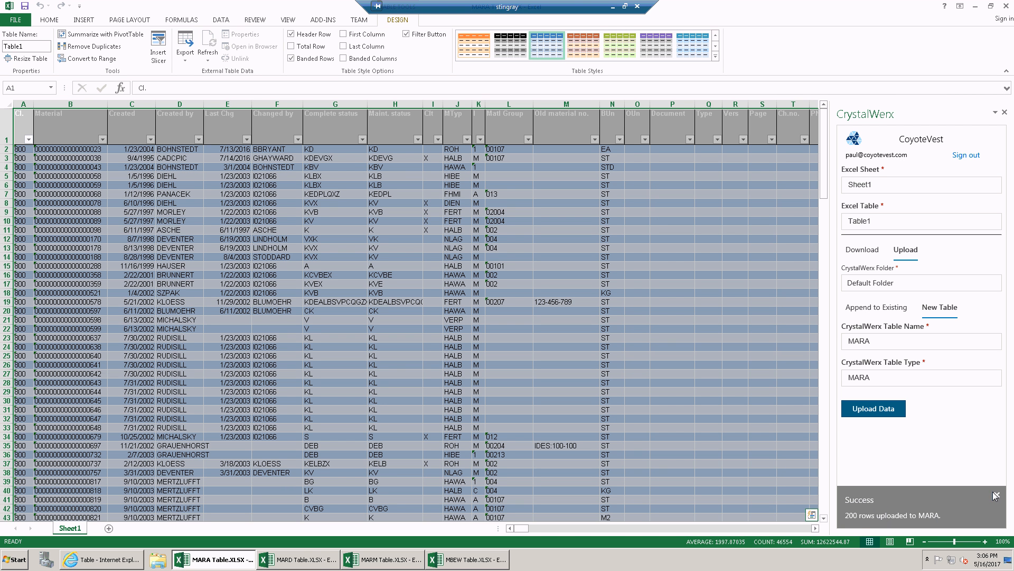
pyautogui.click(322, 561)
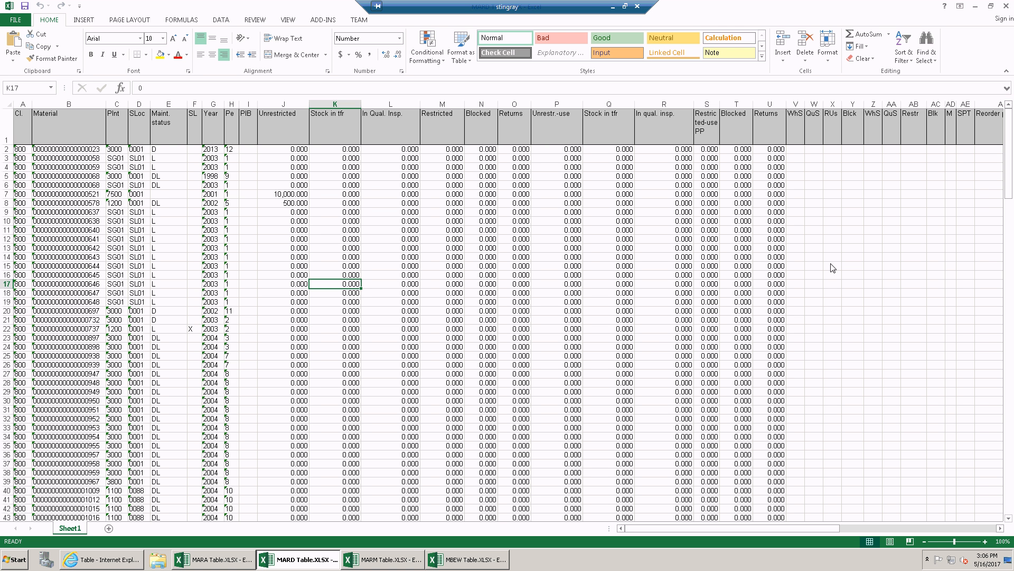
pyautogui.click(24, 127)
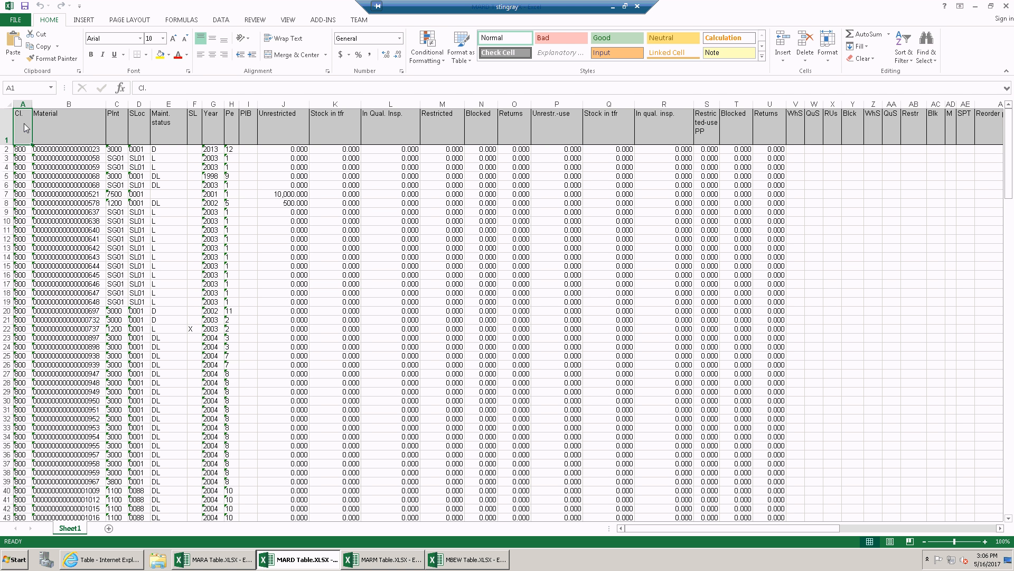
pyautogui.click(83, 20)
pyautogui.click(89, 44)
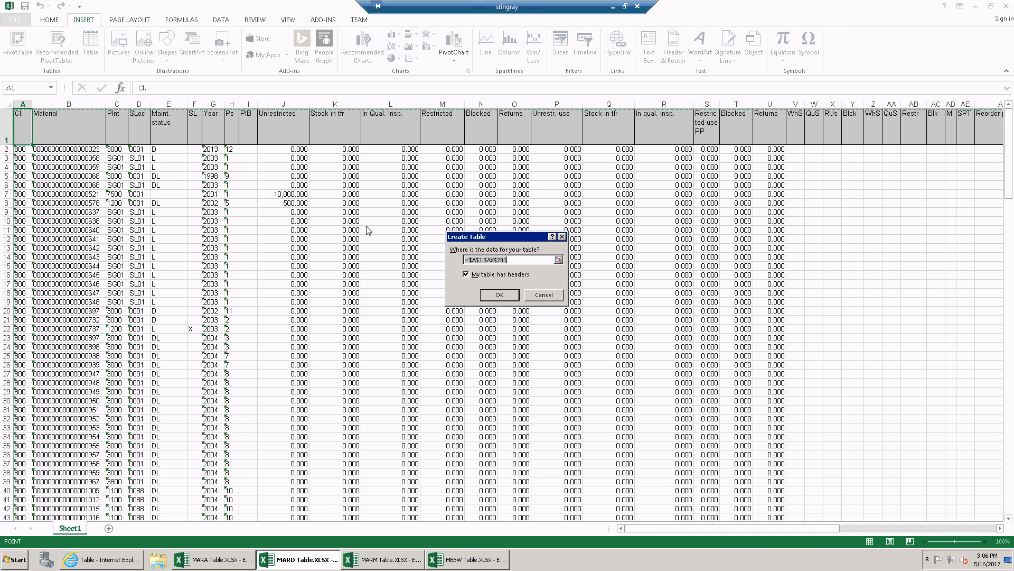
pyautogui.click(499, 294)
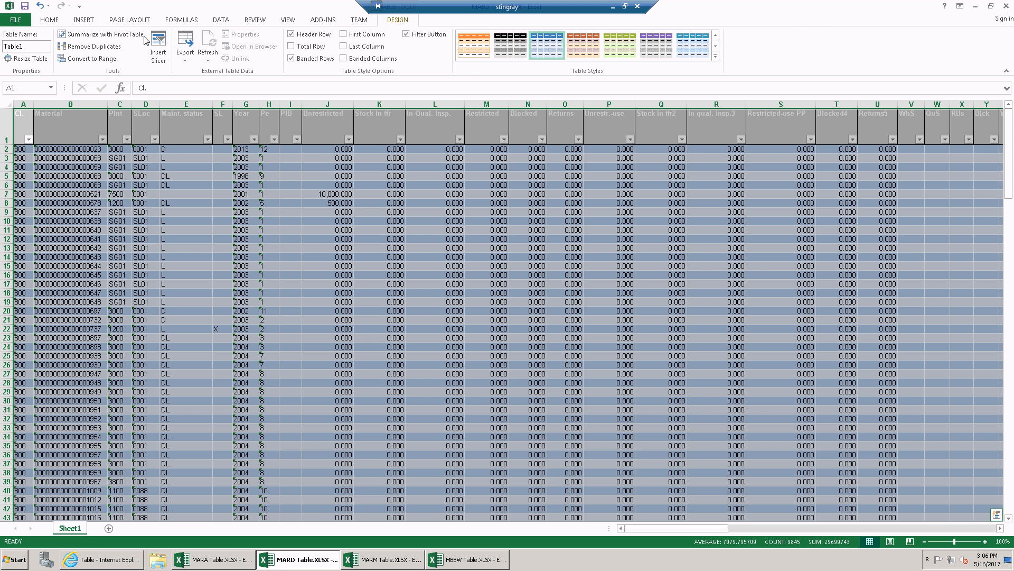
# Open the CrystalWerx add-in for the MARD workbook and log in with the account e-mail and password, enabling Remember me.
pyautogui.click(85, 20)
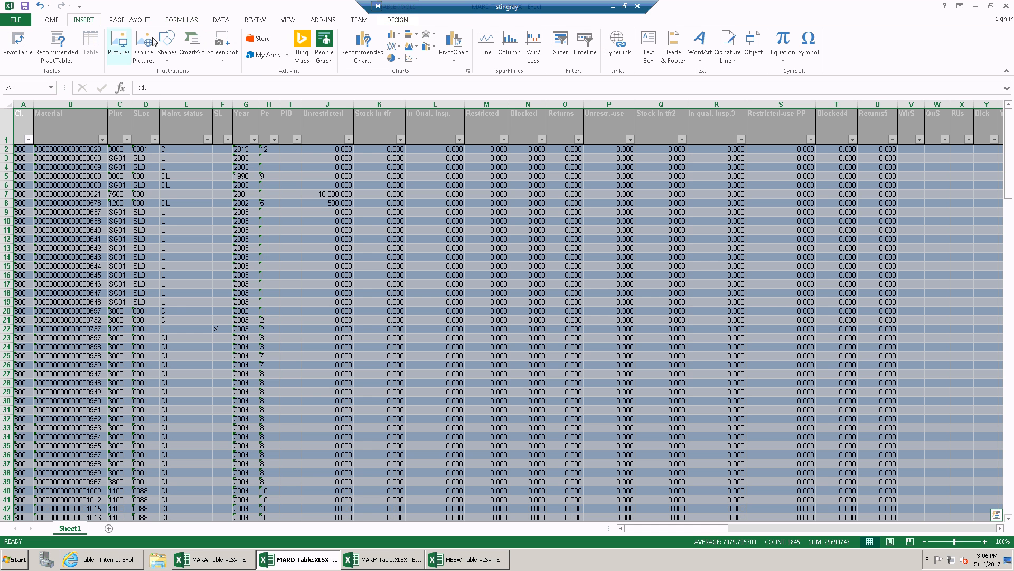
pyautogui.click(282, 56)
pyautogui.click(681, 166)
pyautogui.click(287, 55)
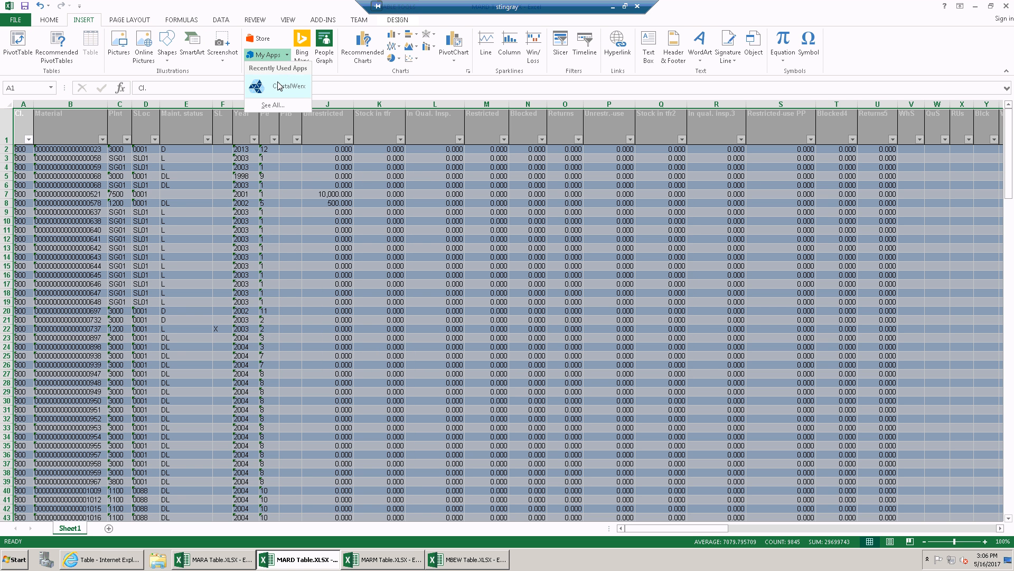
pyautogui.click(279, 88)
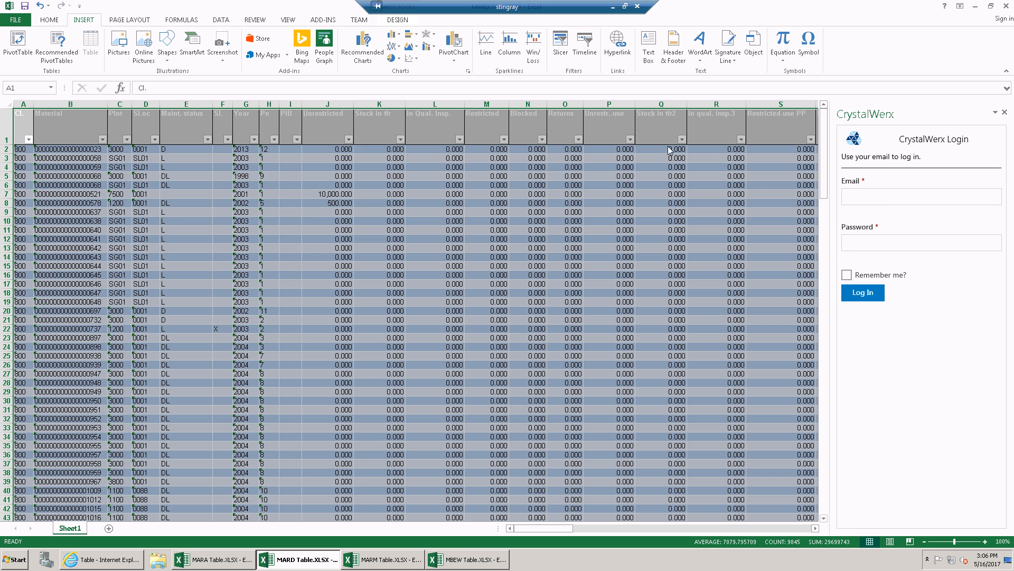
pyautogui.click(884, 197)
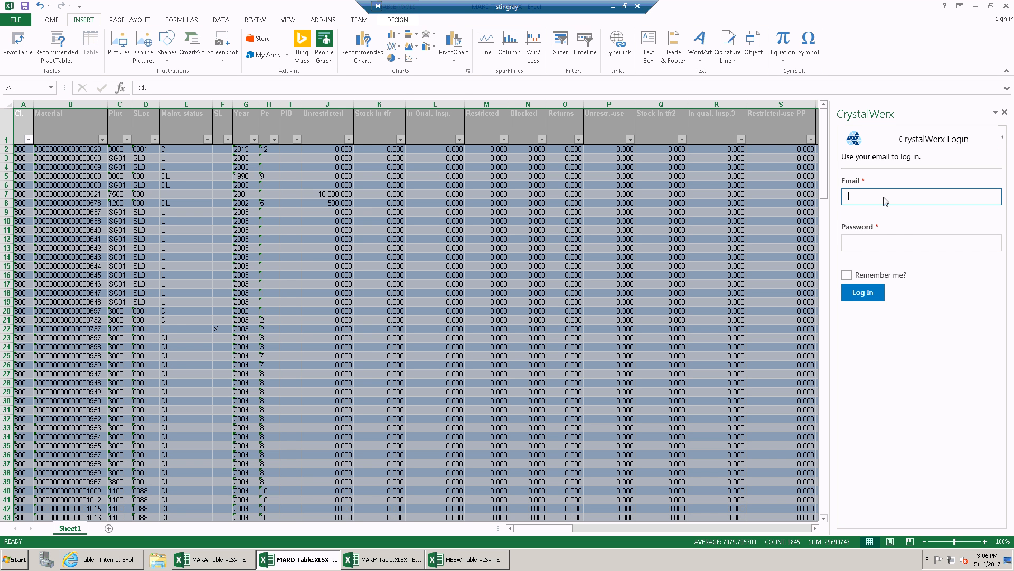
pyautogui.write('Paul')
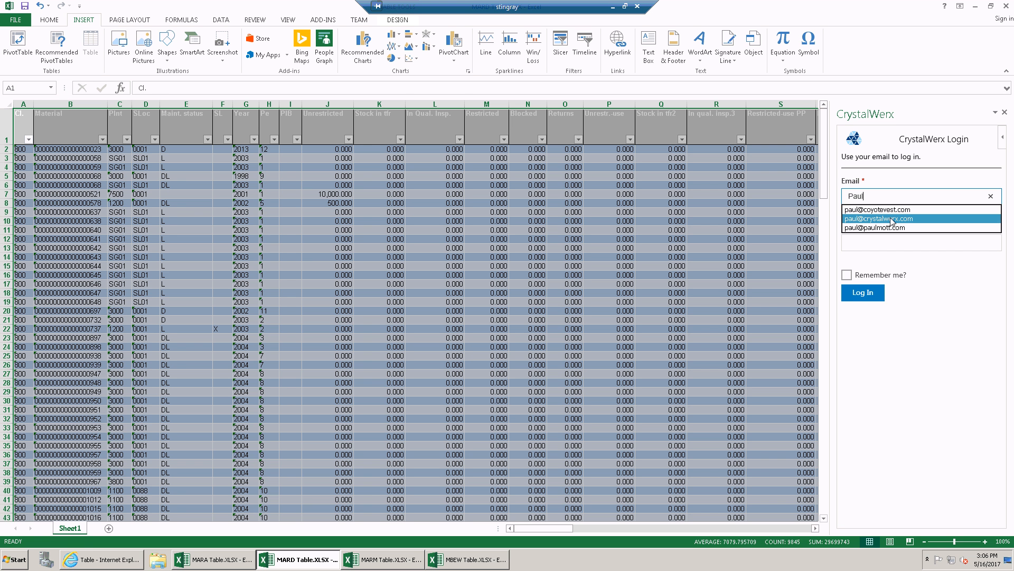
pyautogui.click(891, 221)
pyautogui.click(889, 243)
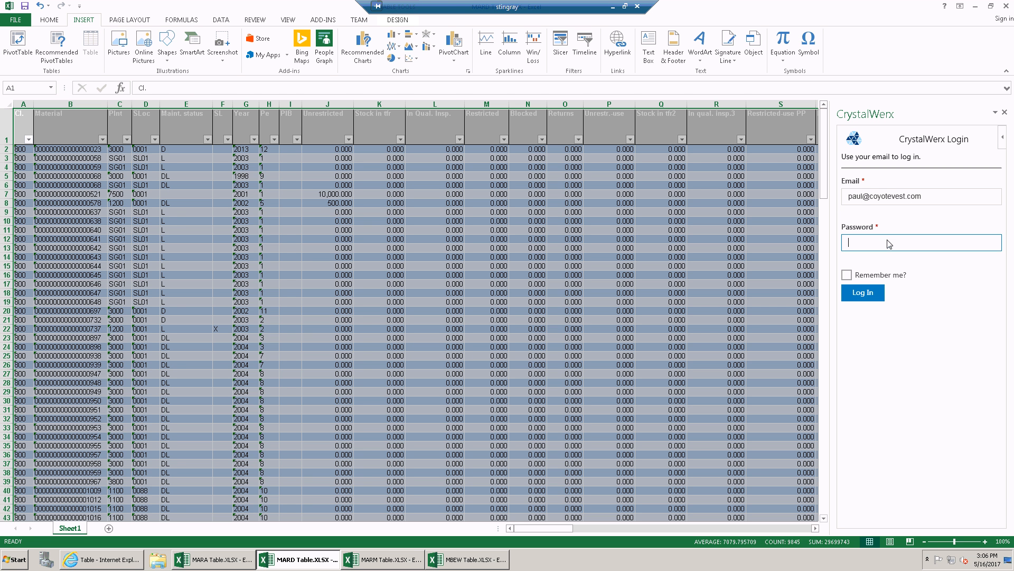
pyautogui.write('•••••')
pyautogui.click(847, 276)
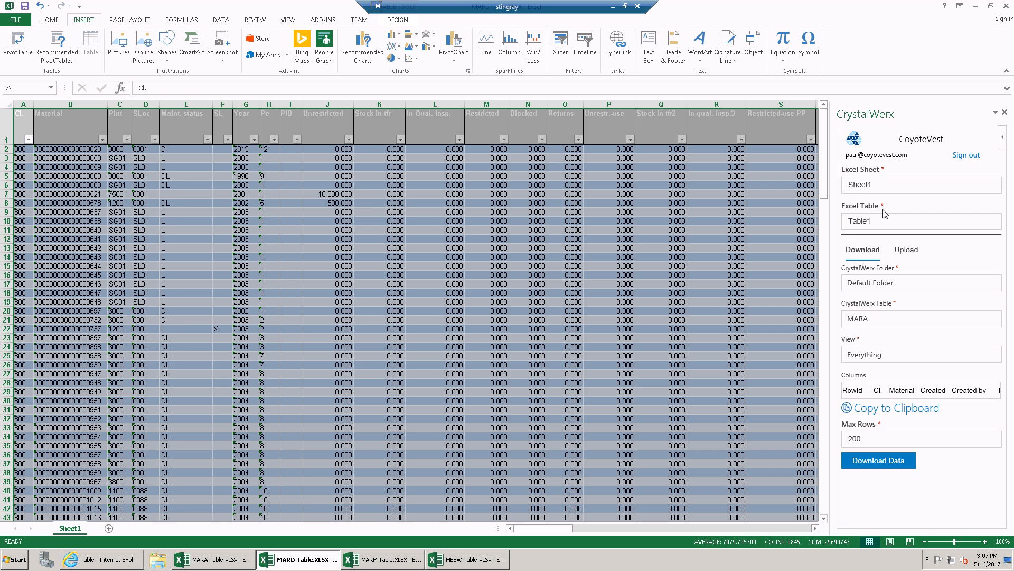
# Upload Table1 to the Default Folder as a new CrystalWerx table named MARD with the new table type MARD.
pyautogui.click(911, 252)
pyautogui.click(879, 344)
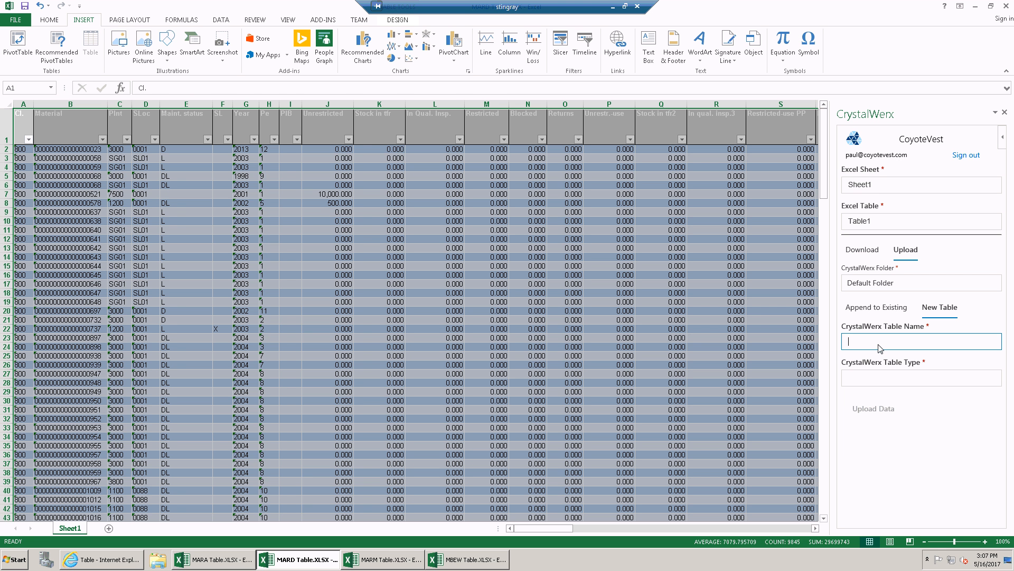
pyautogui.write('MARD')
pyautogui.click(886, 381)
pyautogui.write('MARD')
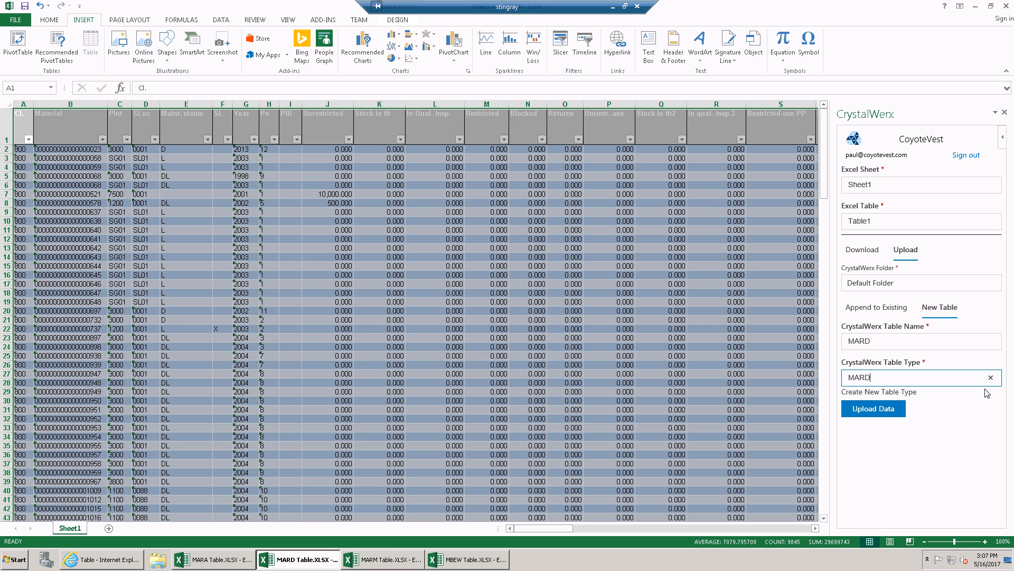
pyautogui.click(884, 412)
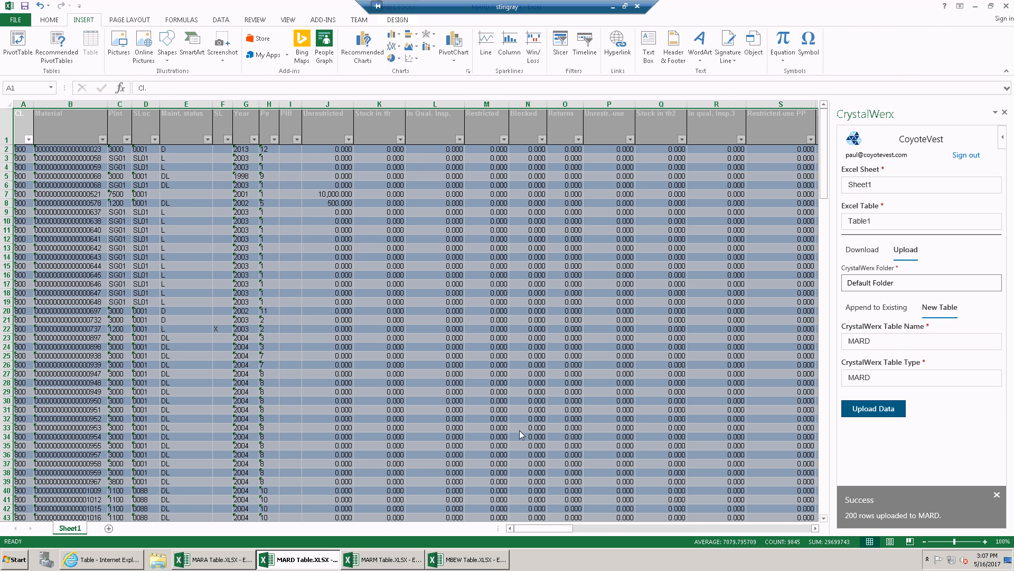
# Switch to the MARM workbook and convert its data range A1:AC201 into a table with headers.
pyautogui.hotkey('alt', 'Tab')
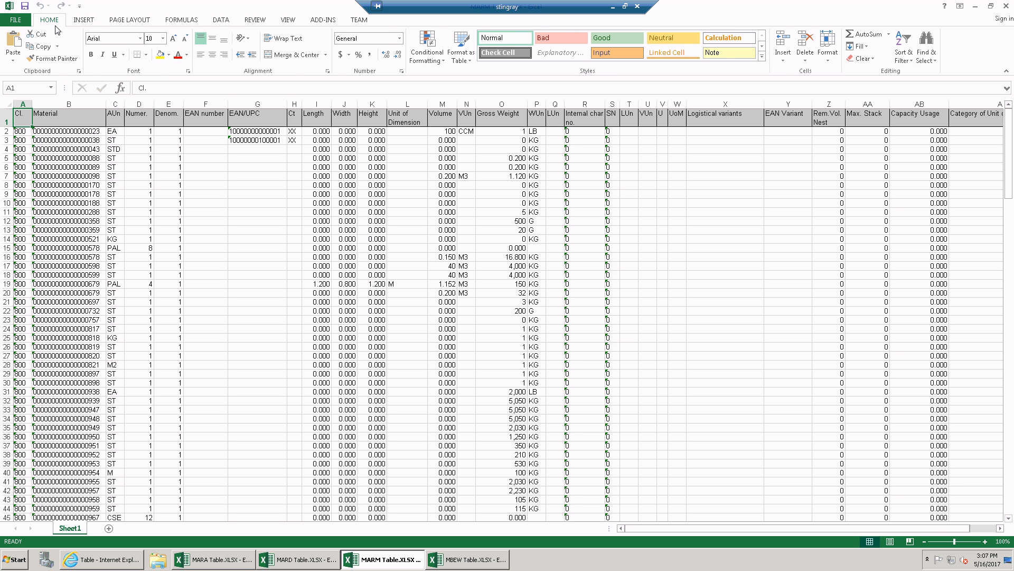
pyautogui.click(83, 20)
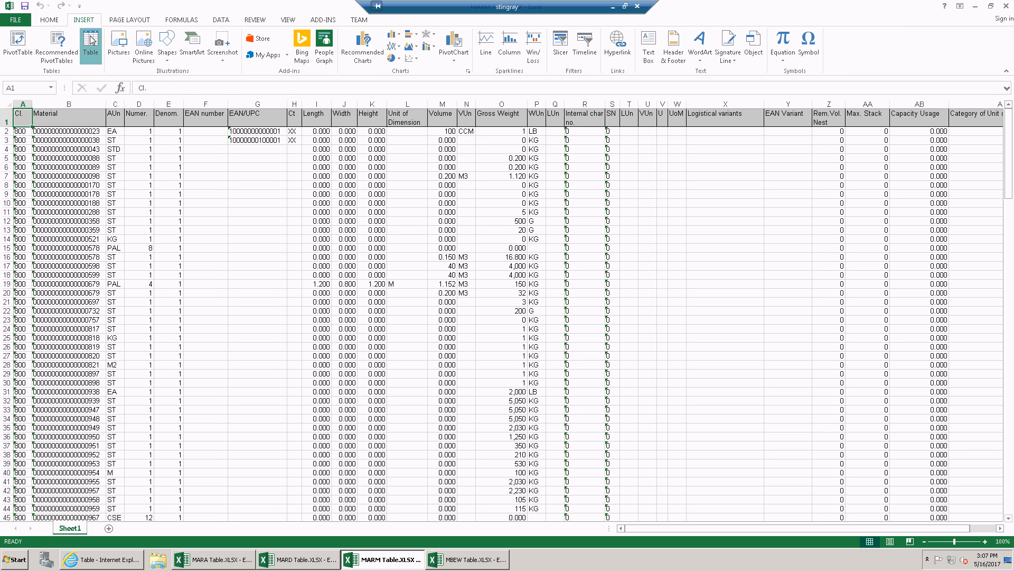
pyautogui.click(91, 41)
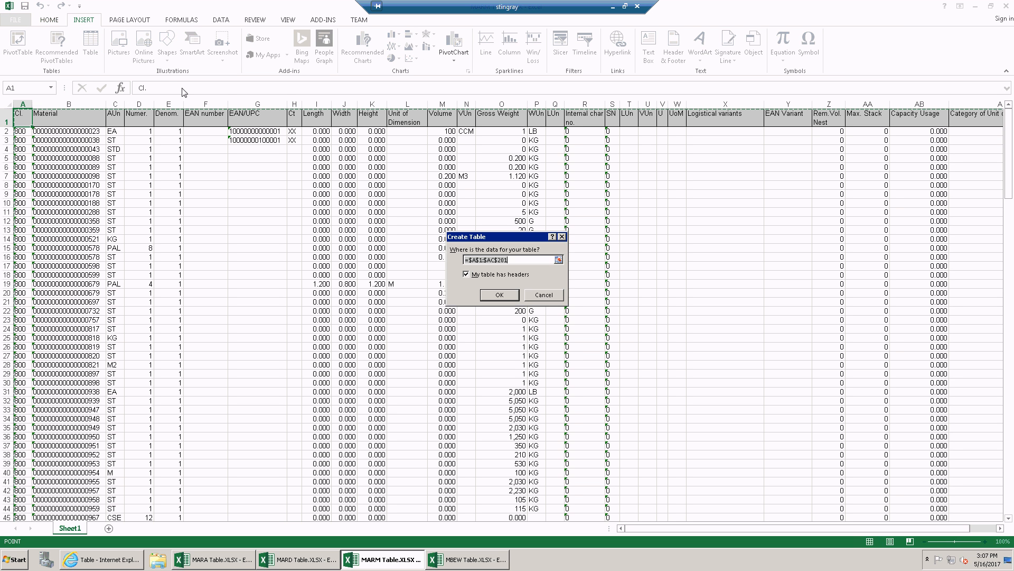
pyautogui.click(501, 295)
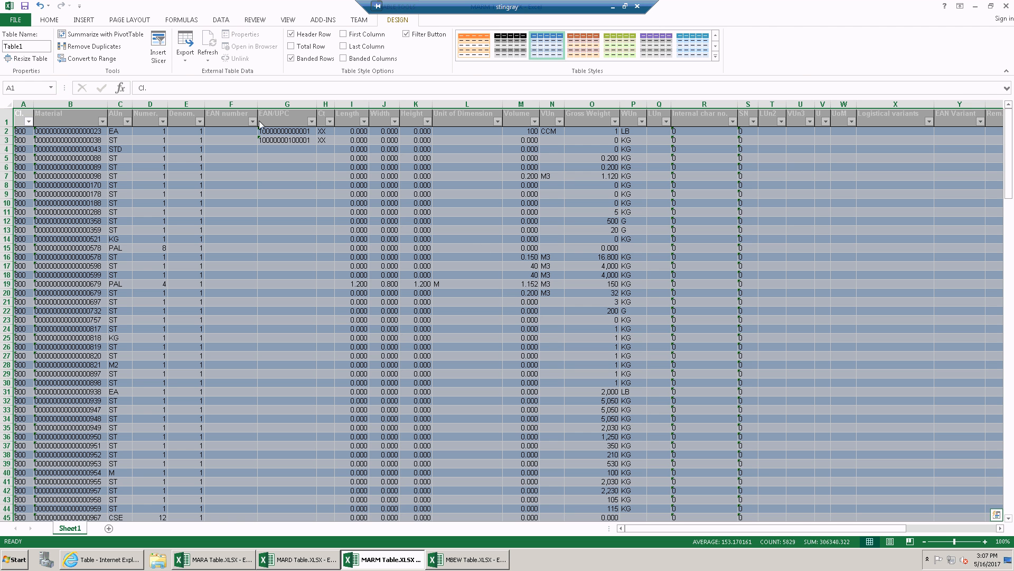
# Open the CrystalWerx add-in and upload Table1 to the Default Folder as a new table named MARM with table type MARM.
pyautogui.click(84, 20)
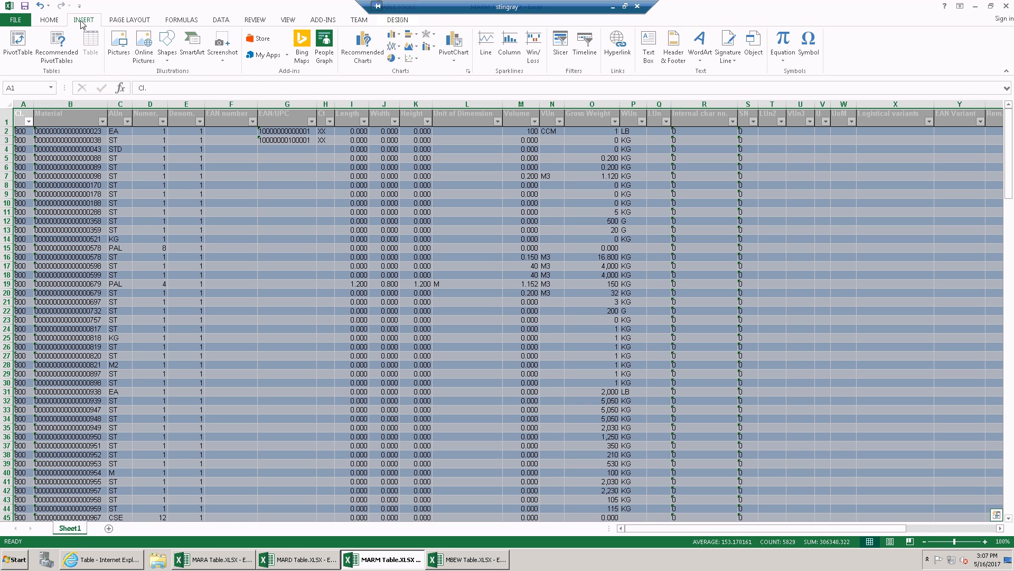
pyautogui.click(287, 56)
pyautogui.click(283, 87)
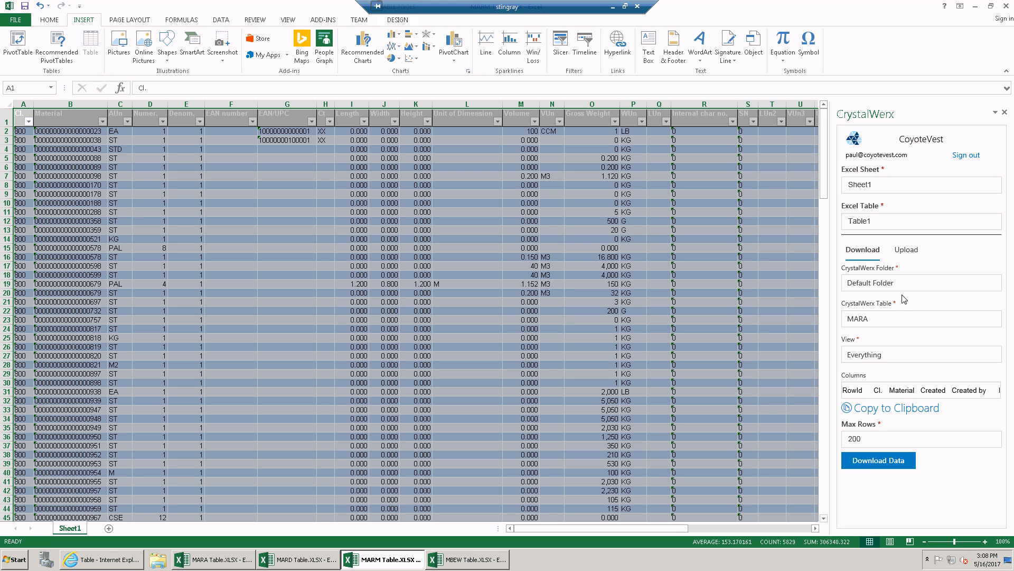
pyautogui.click(905, 254)
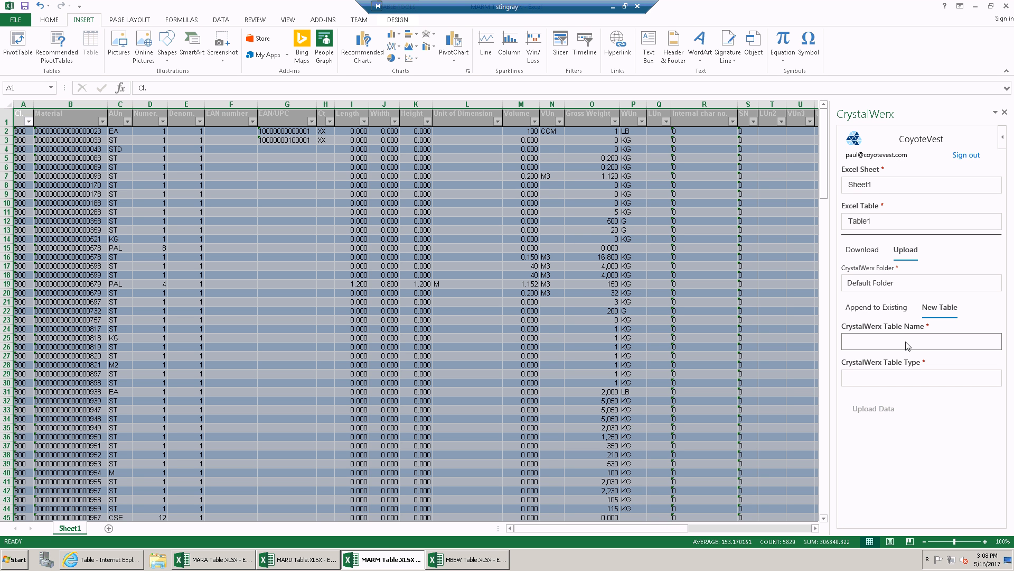
pyautogui.click(908, 346)
pyautogui.write('MARM')
pyautogui.click(900, 380)
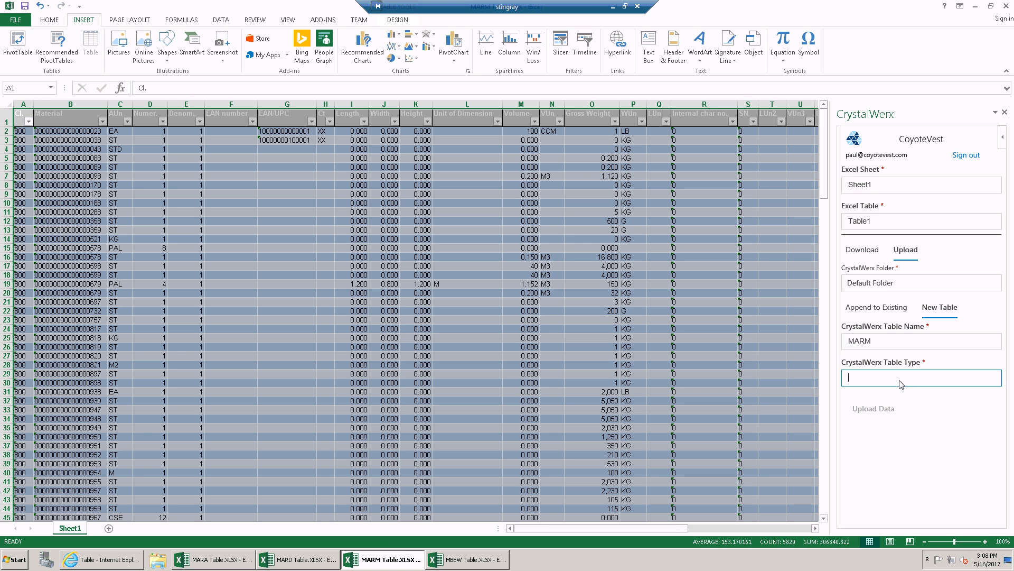
pyautogui.write('MARM')
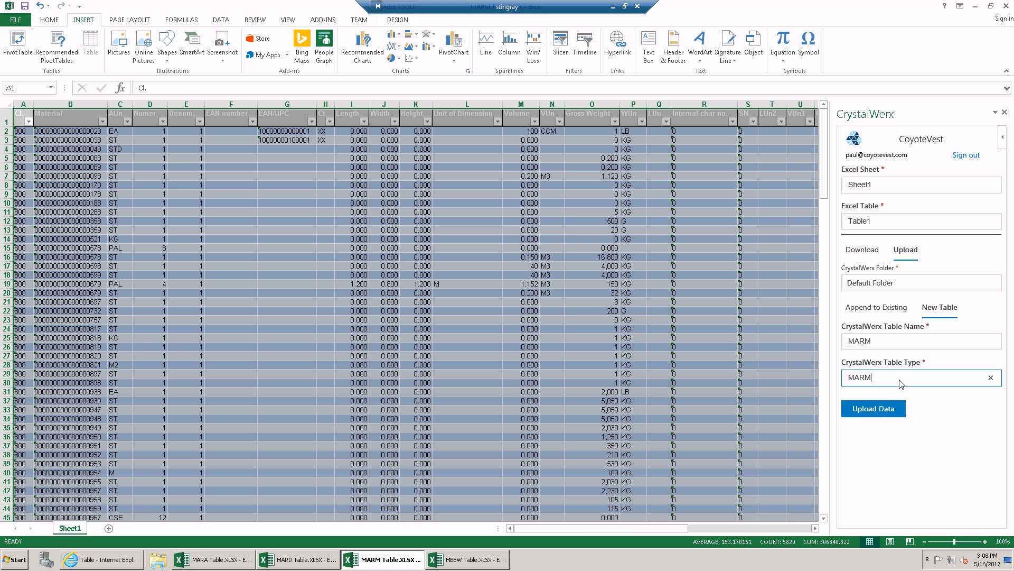
pyautogui.click(879, 415)
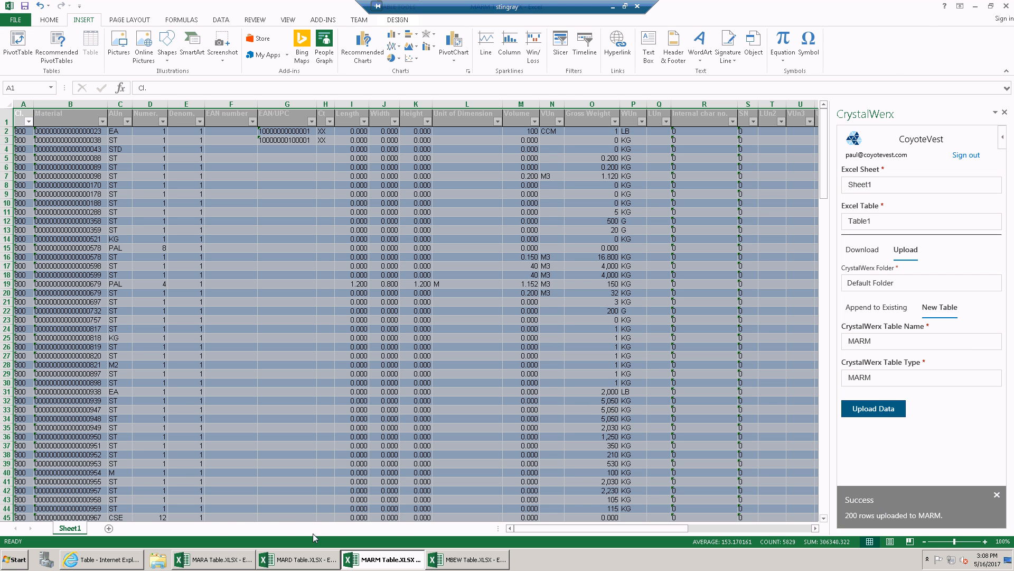
# Switch to the MBEW workbook and convert its data range A1:K201 into a table with headers.
pyautogui.click(459, 560)
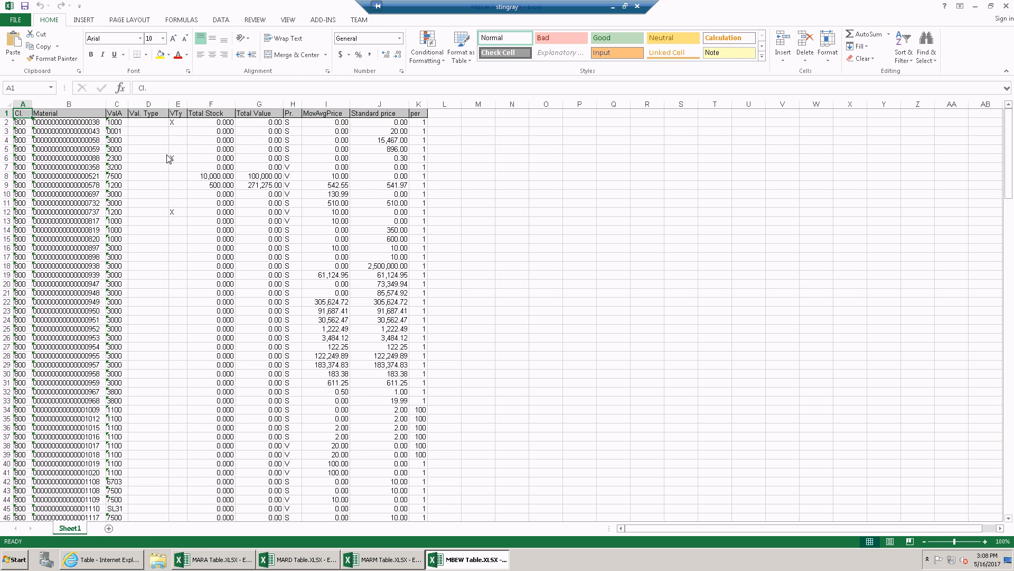
pyautogui.click(88, 22)
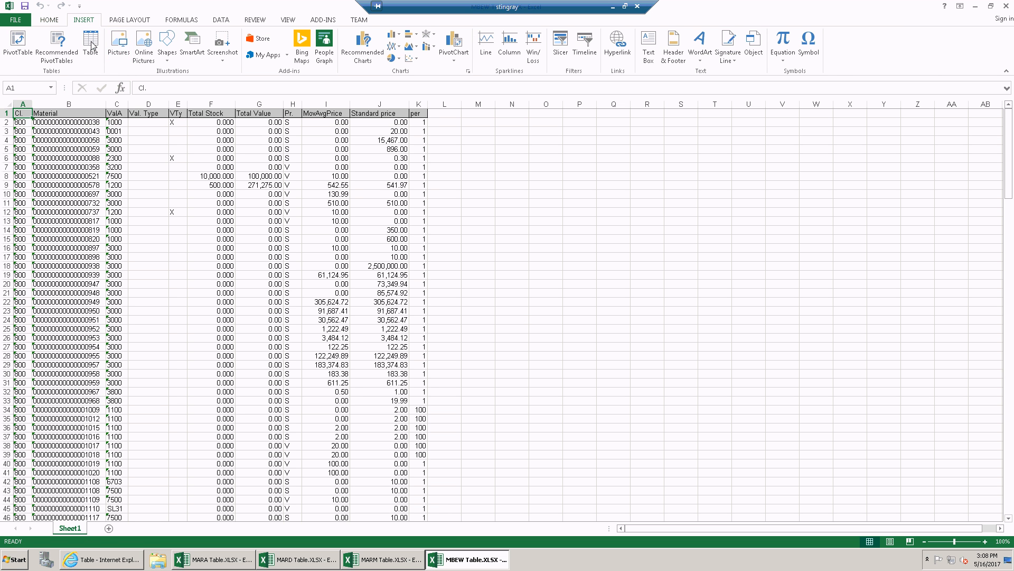
pyautogui.click(91, 47)
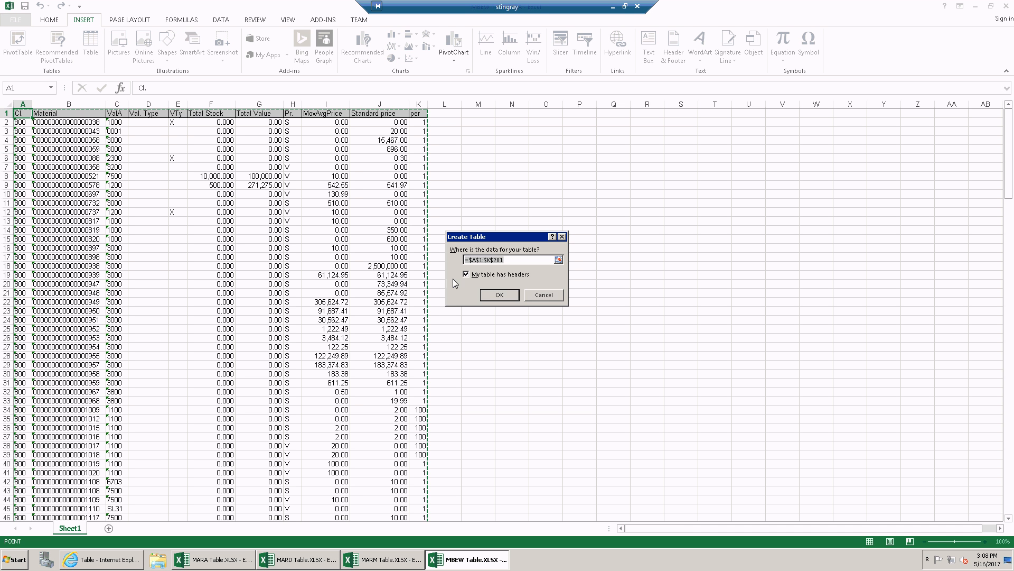
pyautogui.click(500, 295)
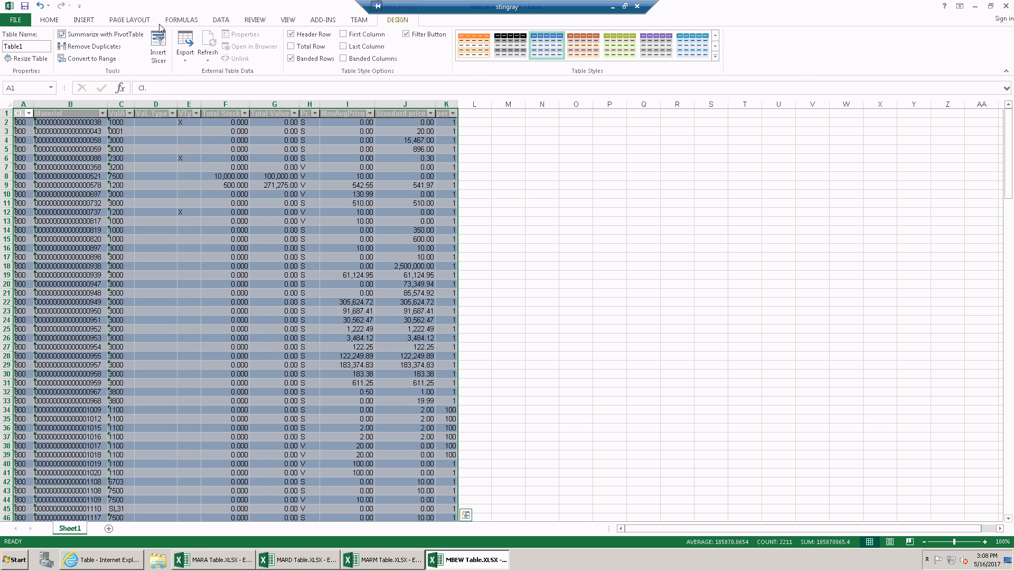
# Open the CrystalWerx add-in and upload Table1 to the Default Folder as a new table named MBEW with the new table type MBEW.
pyautogui.click(80, 21)
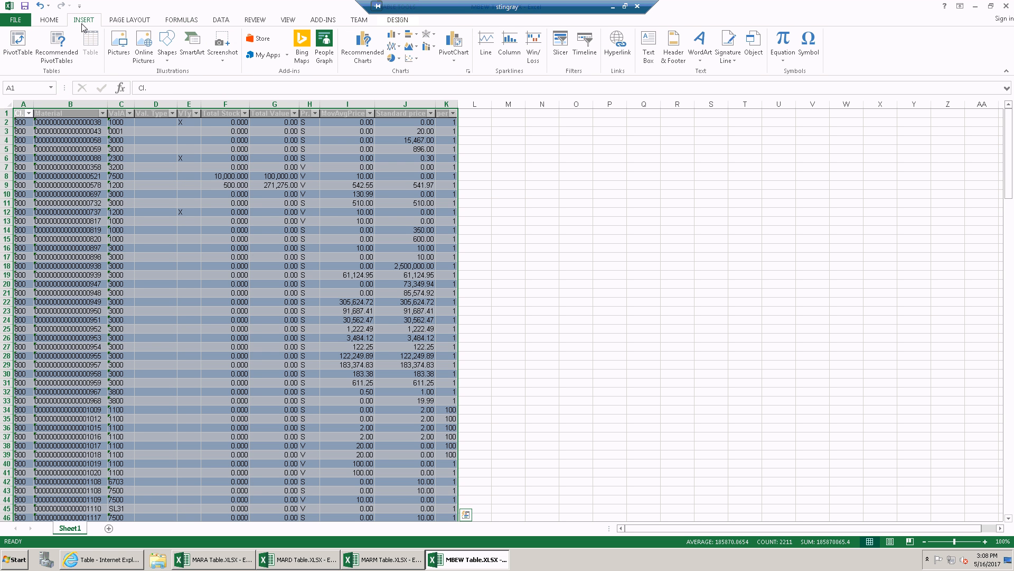
pyautogui.click(286, 54)
pyautogui.click(286, 88)
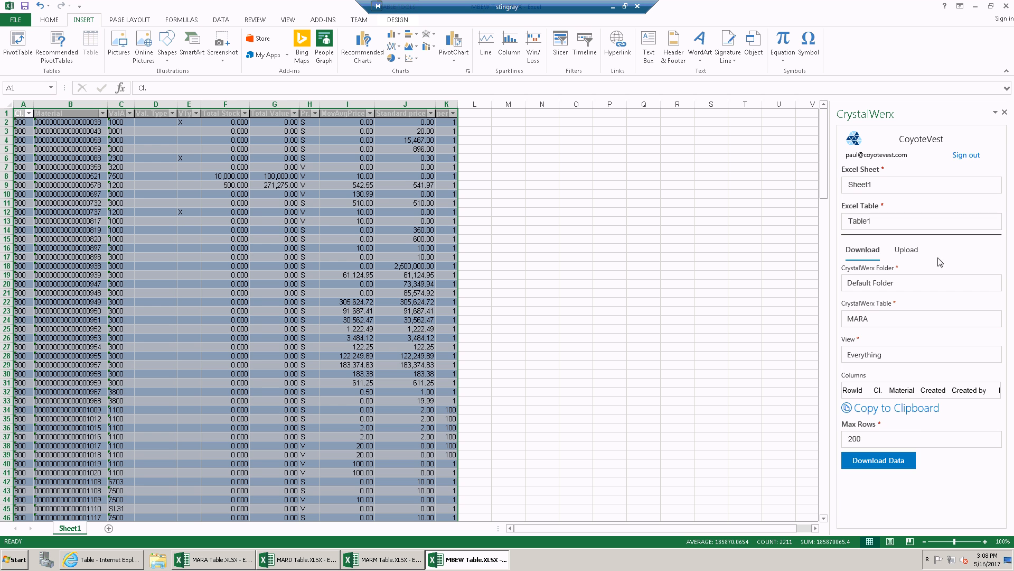
pyautogui.click(908, 251)
pyautogui.click(901, 343)
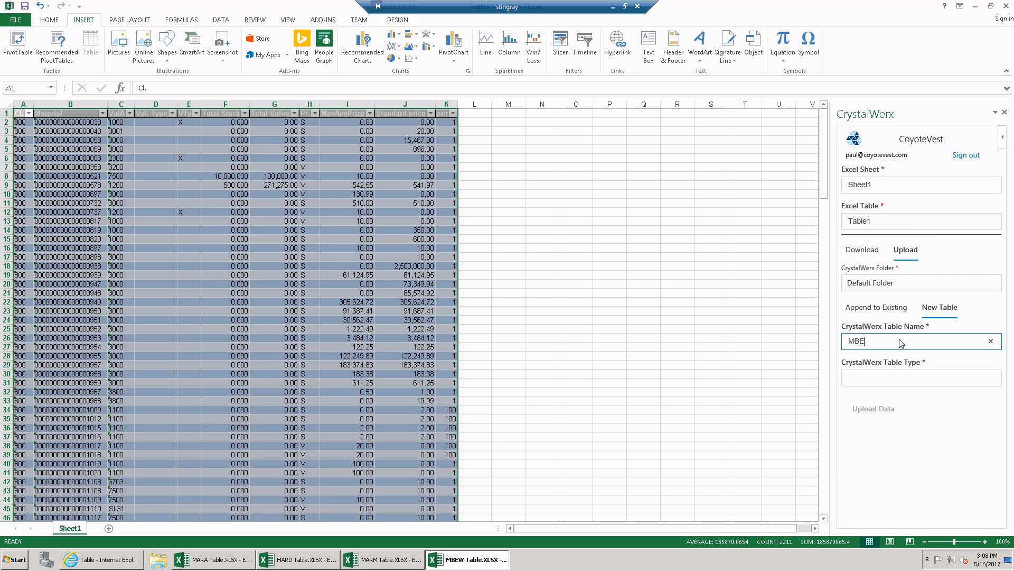
pyautogui.click(886, 382)
pyautogui.write('MBEW')
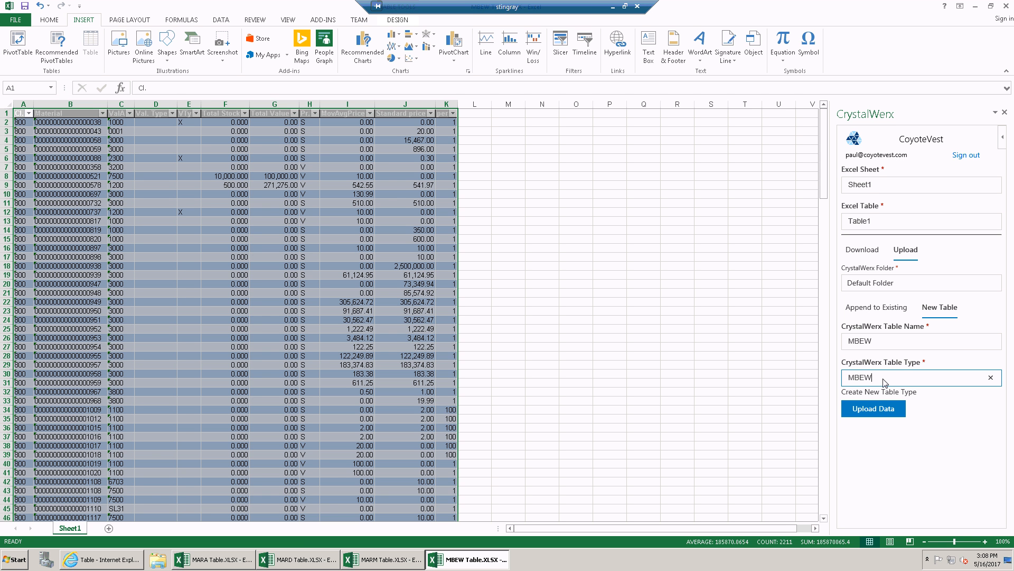
pyautogui.click(897, 408)
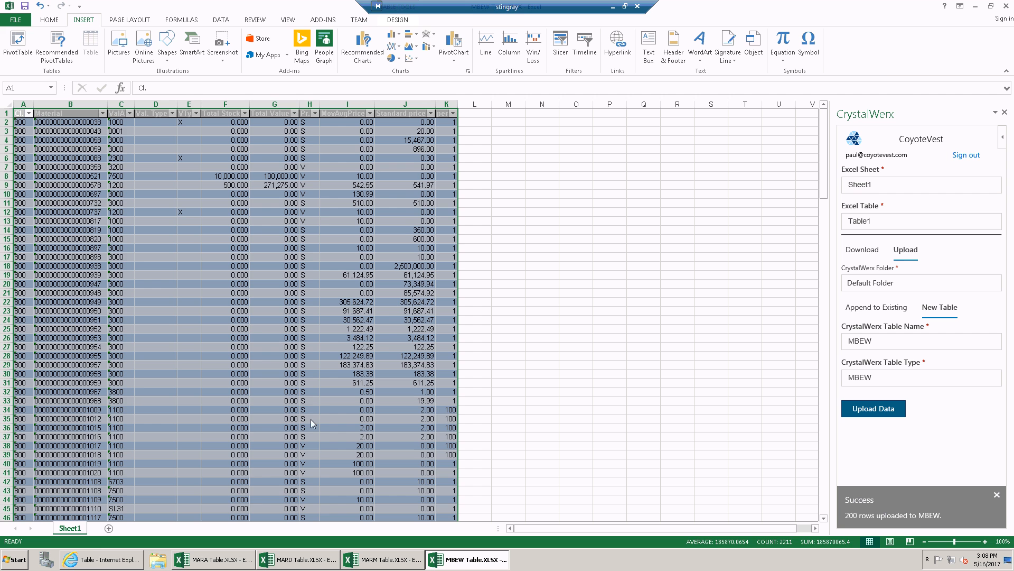
# Switch to CrystalWerx Factory in Internet Explorer, list the Default Folder's tables and open the MARD table's data to check the upload.
pyautogui.click(110, 558)
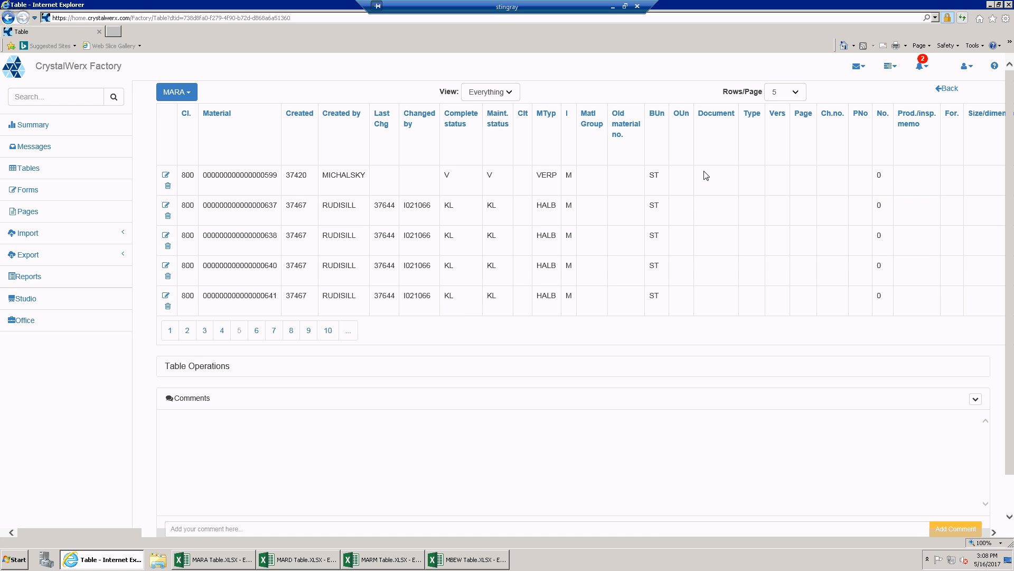
pyautogui.click(37, 170)
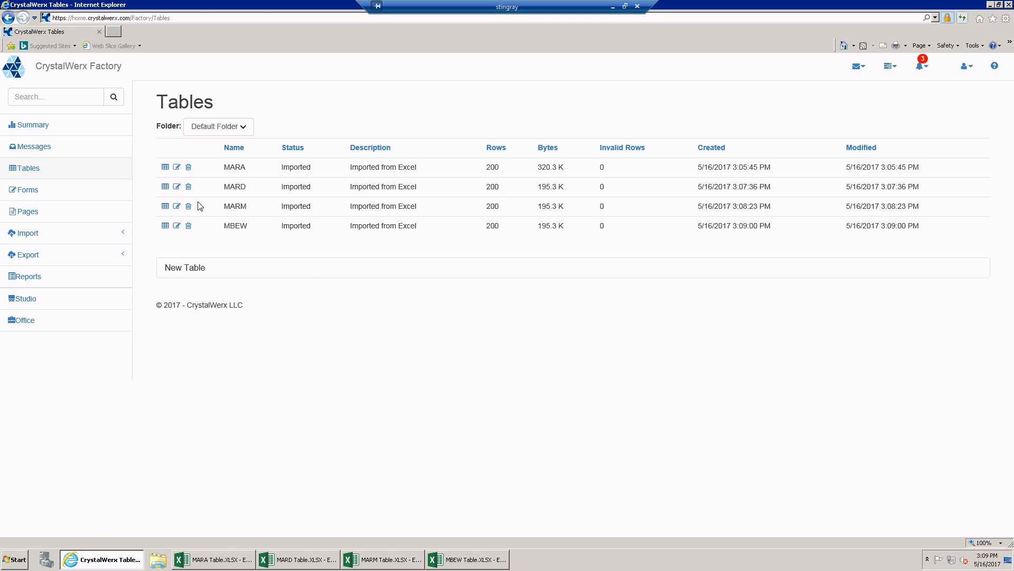
pyautogui.click(166, 186)
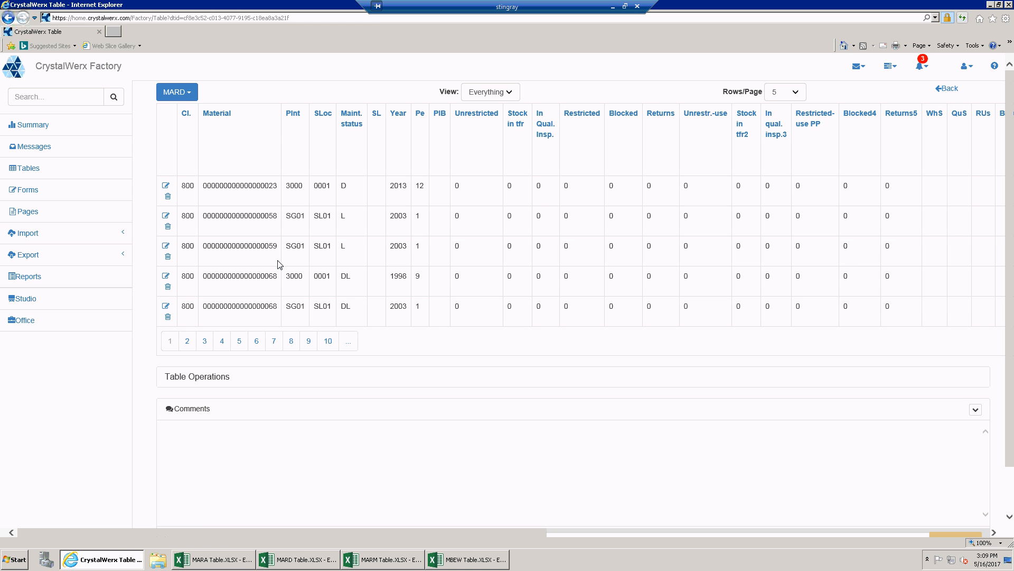
# Review the table creation notifications in CrystalWerx Factory and return to the MARA workbook in Excel.
pyautogui.click(925, 67)
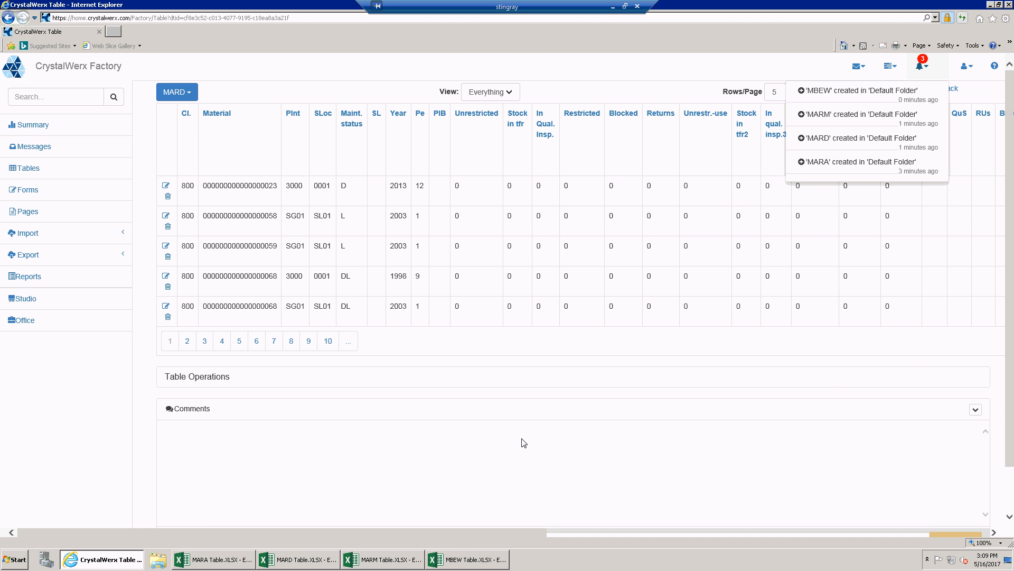
pyautogui.click(240, 561)
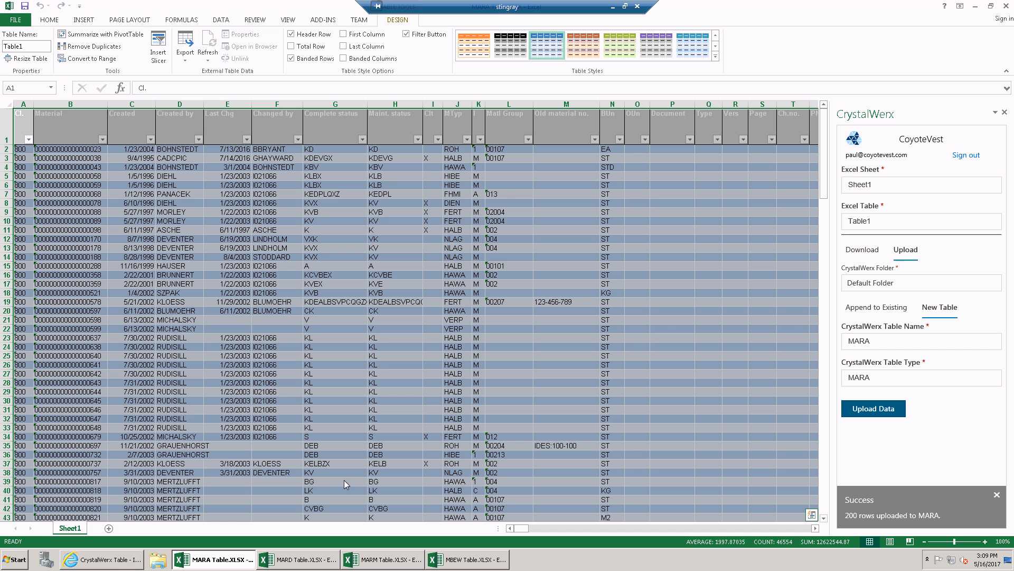
pyautogui.moveTo(129, 562)
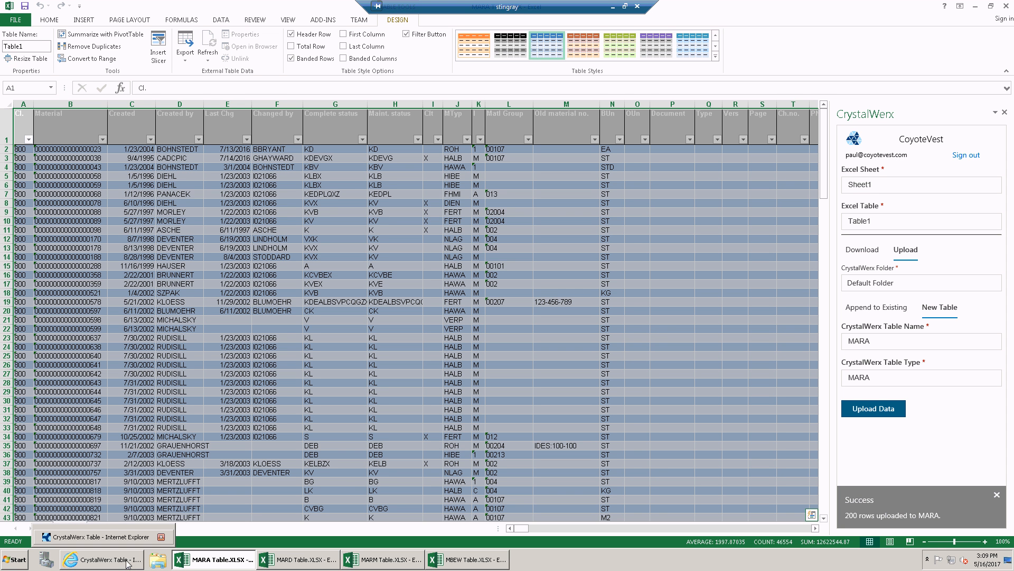